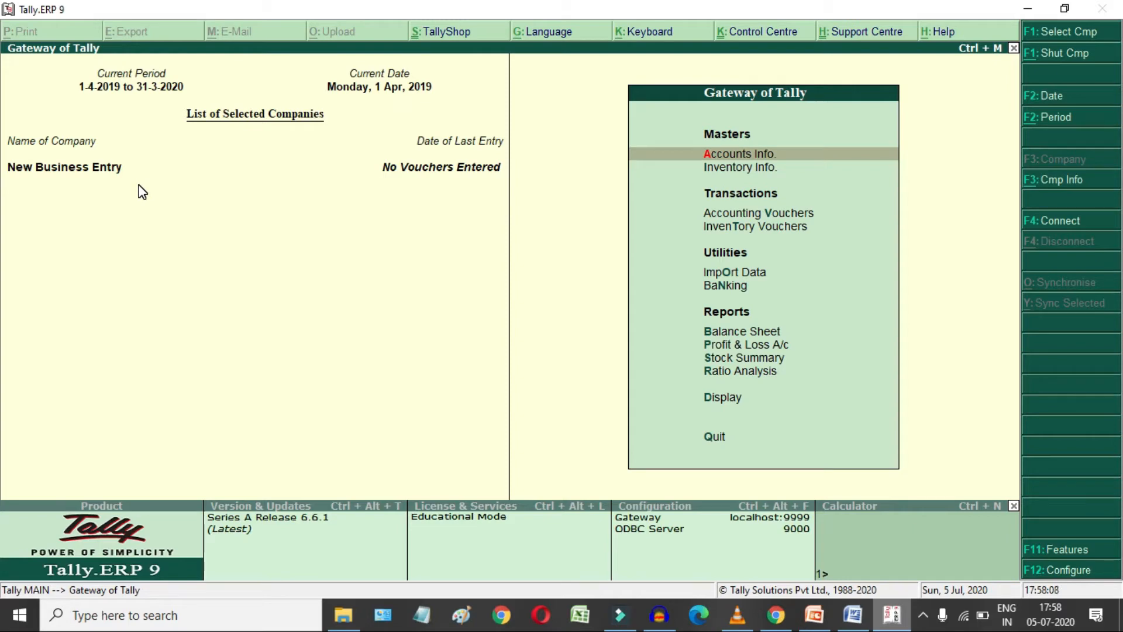
# Check the Capital Account transactions in the Word document and start a receipt voucher in Tally.ERP 9.
pyautogui.click(853, 614)
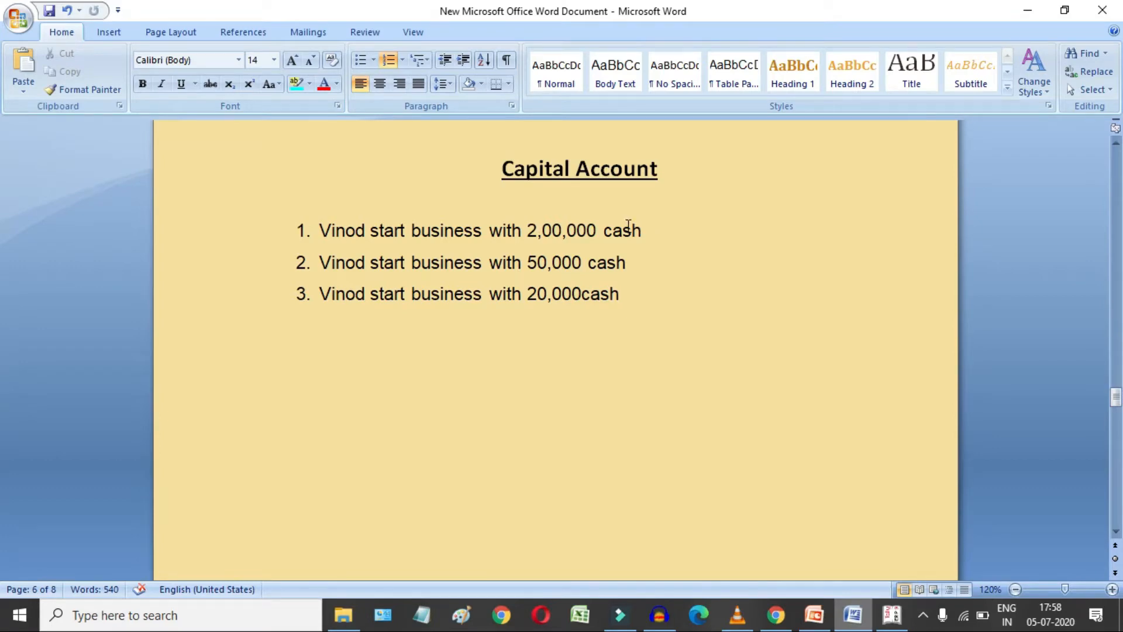
pyautogui.click(891, 614)
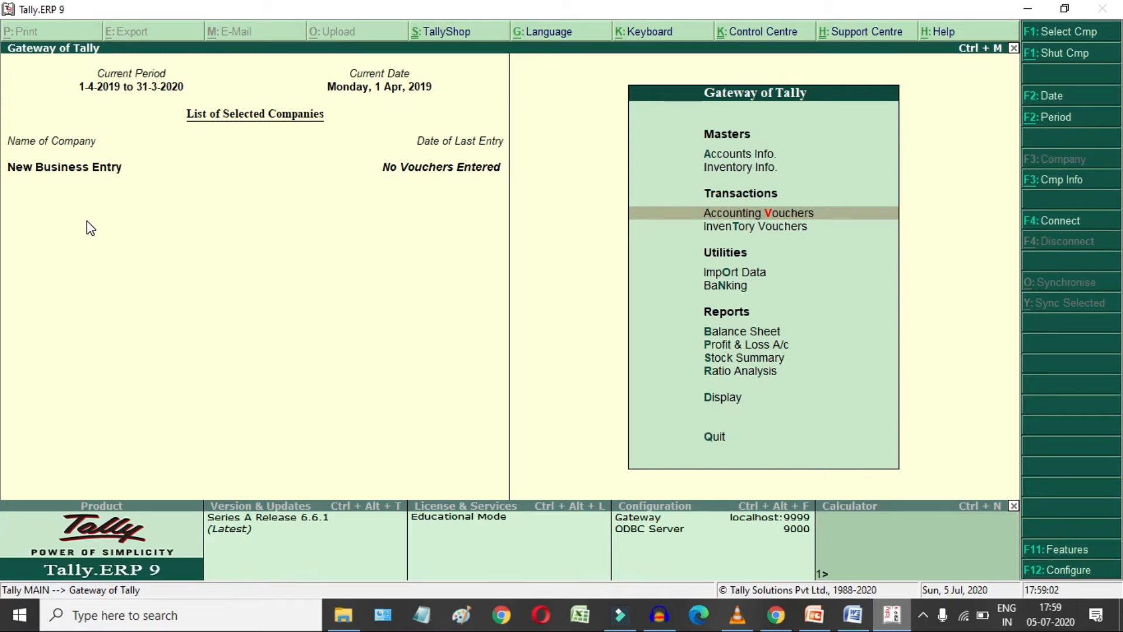
pyautogui.click(870, 627)
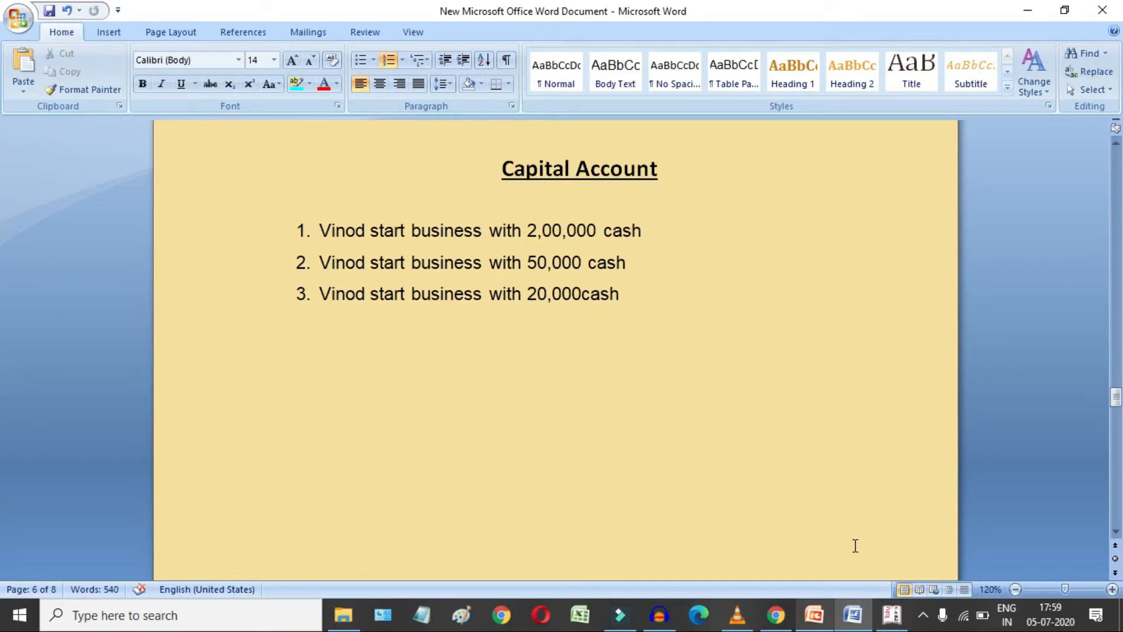
pyautogui.click(883, 617)
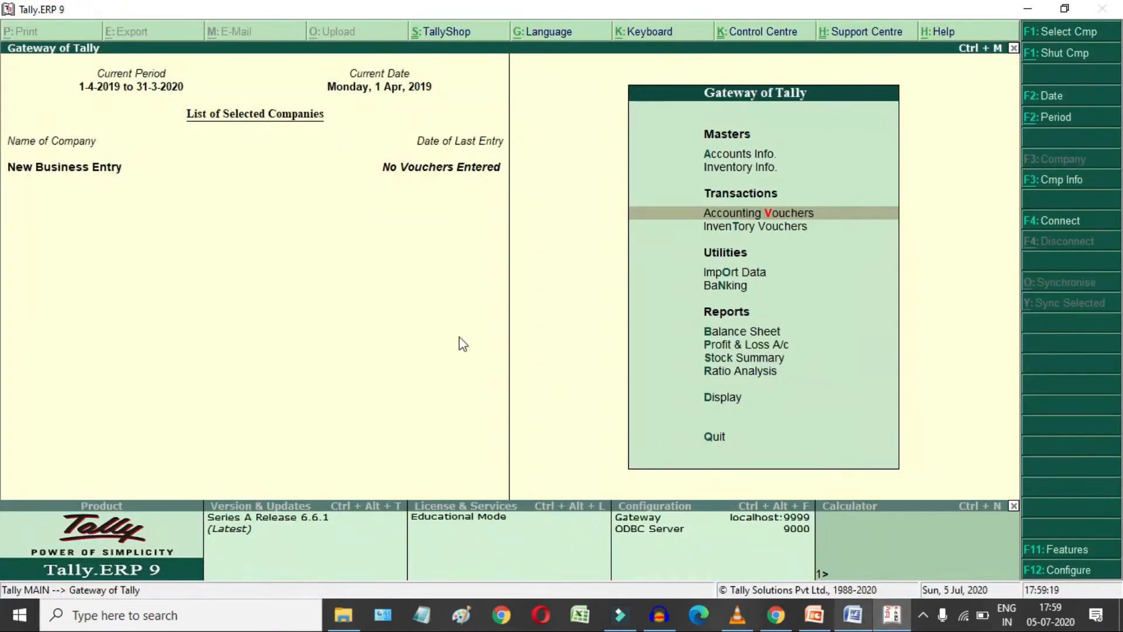
pyautogui.press('Return')
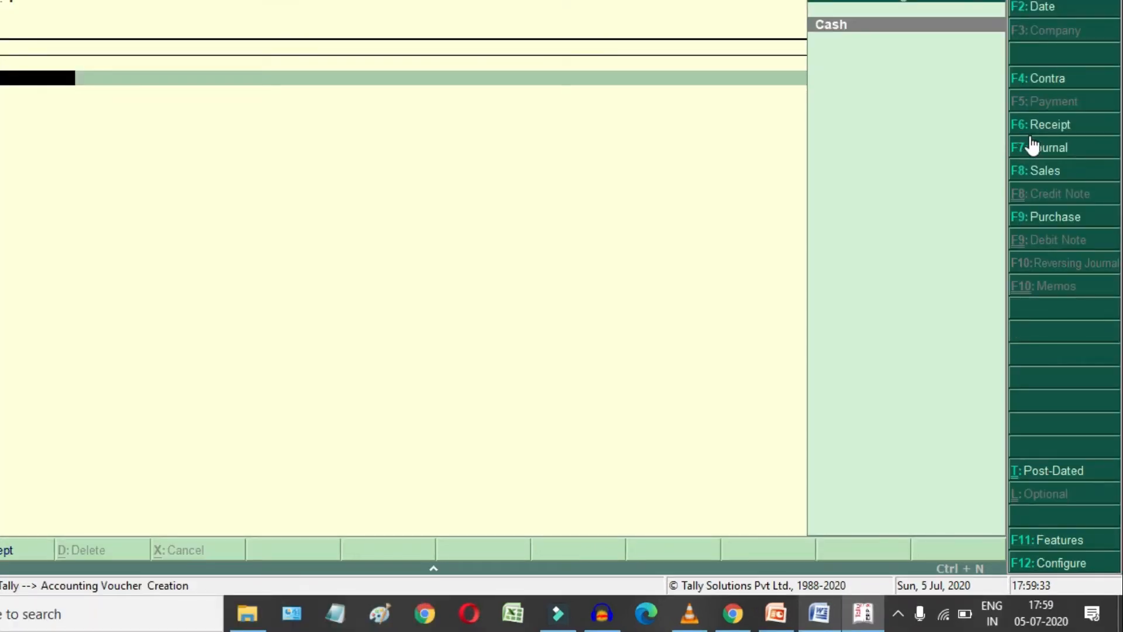
pyautogui.press('F6')
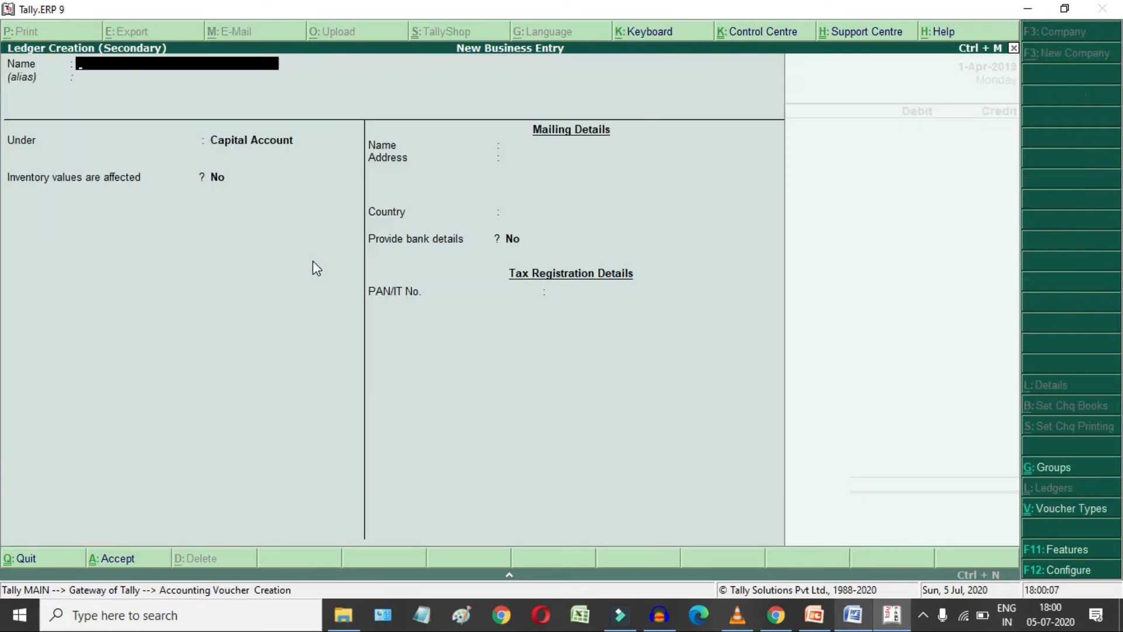
# Name the new ledger as the owner's Capital A/c, using the name in the Word document, and group it under Capital Account.
pyautogui.click(845, 614)
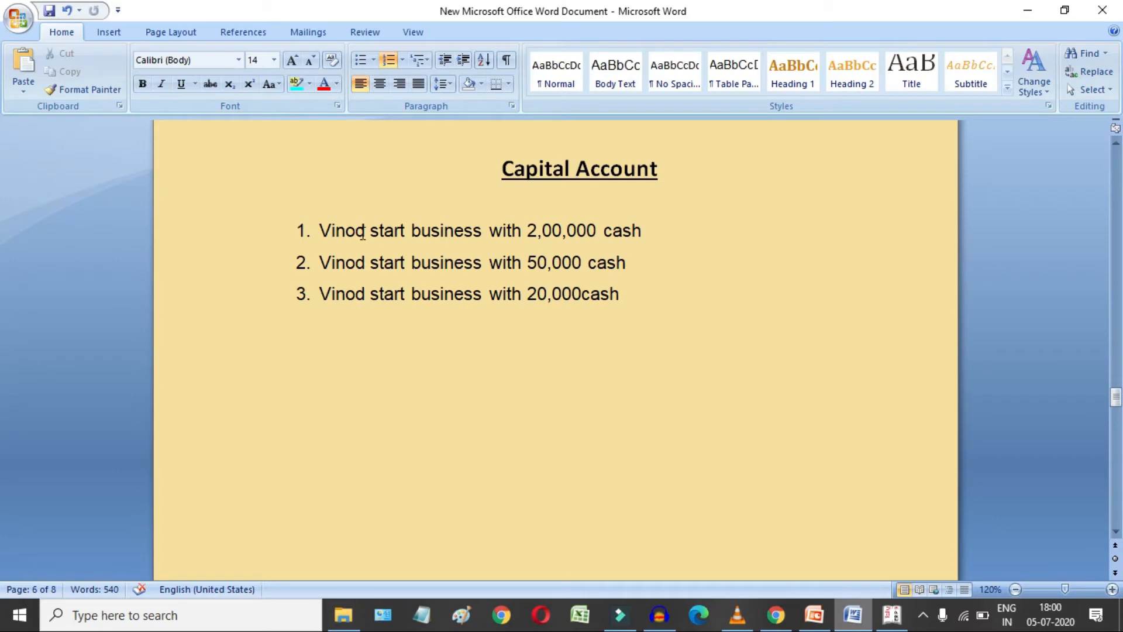
pyautogui.click(895, 612)
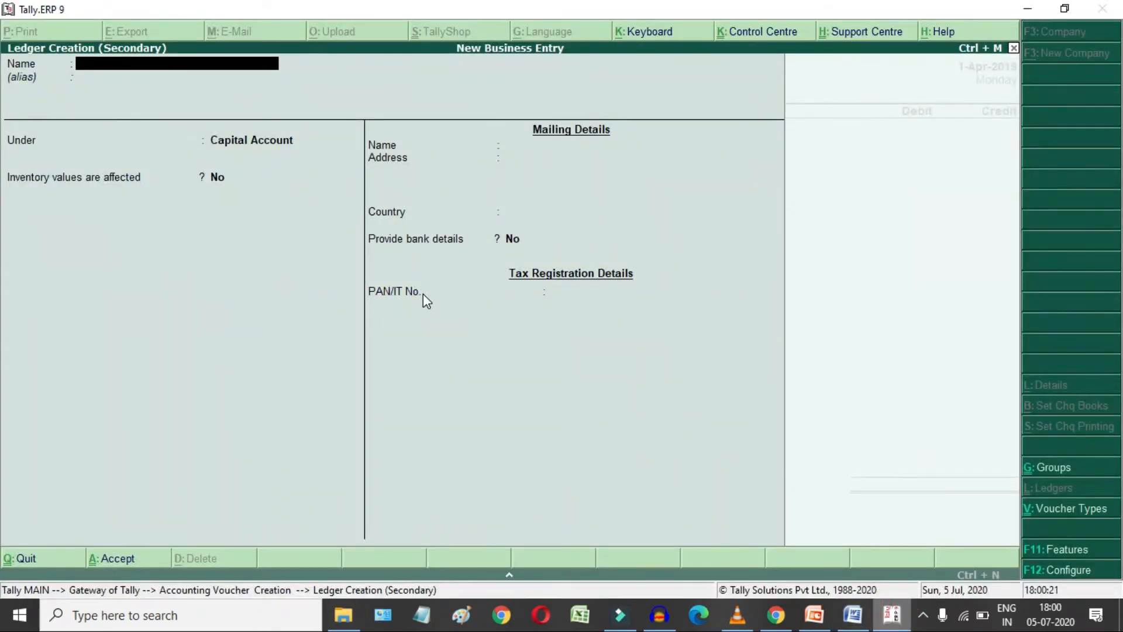
pyautogui.write('Vinod Capital A/')
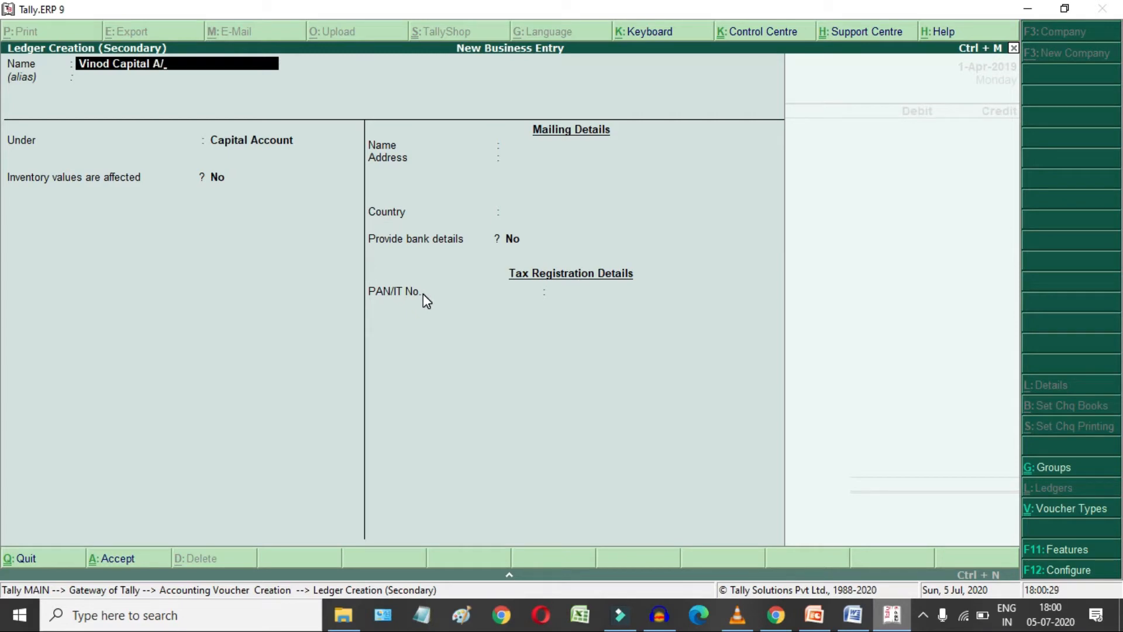
pyautogui.write('c')
pyautogui.press('Return')
pyautogui.press('Return')
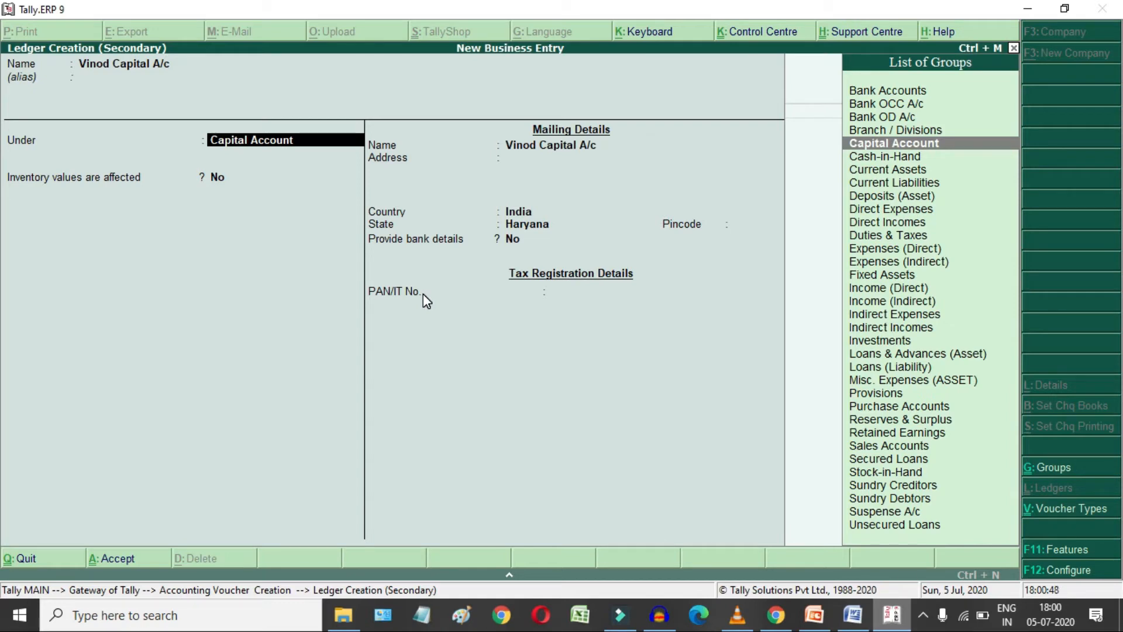
pyautogui.press('Return')
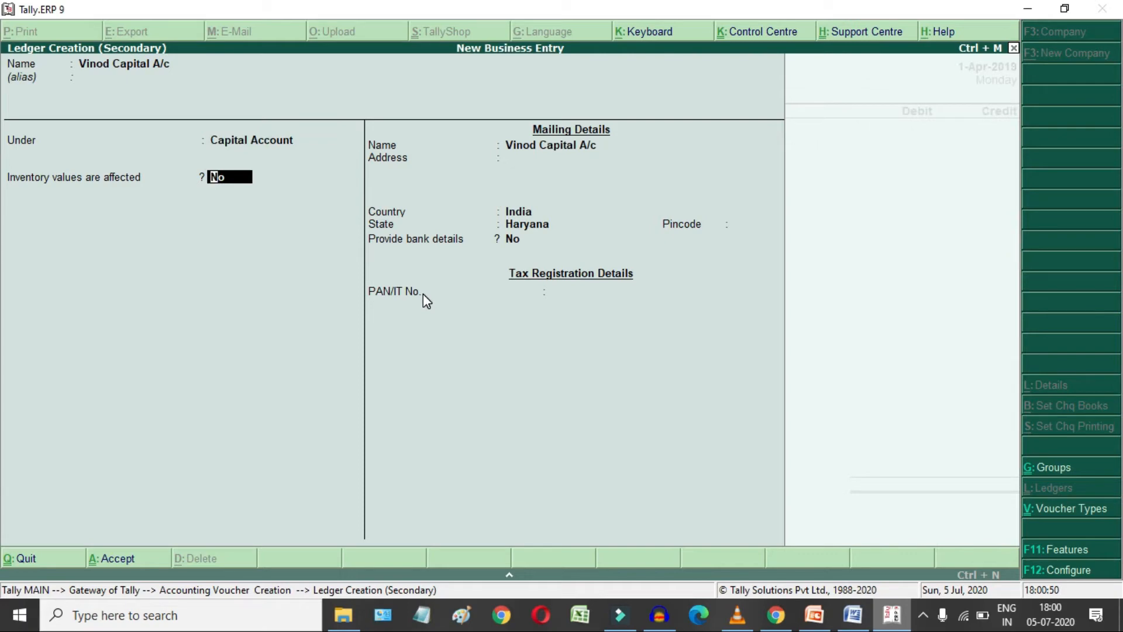
# Keep inventory values and bank details at No, country India and state Haryana, and save the capital ledger.
pyautogui.press('Return')
pyautogui.press('Return')
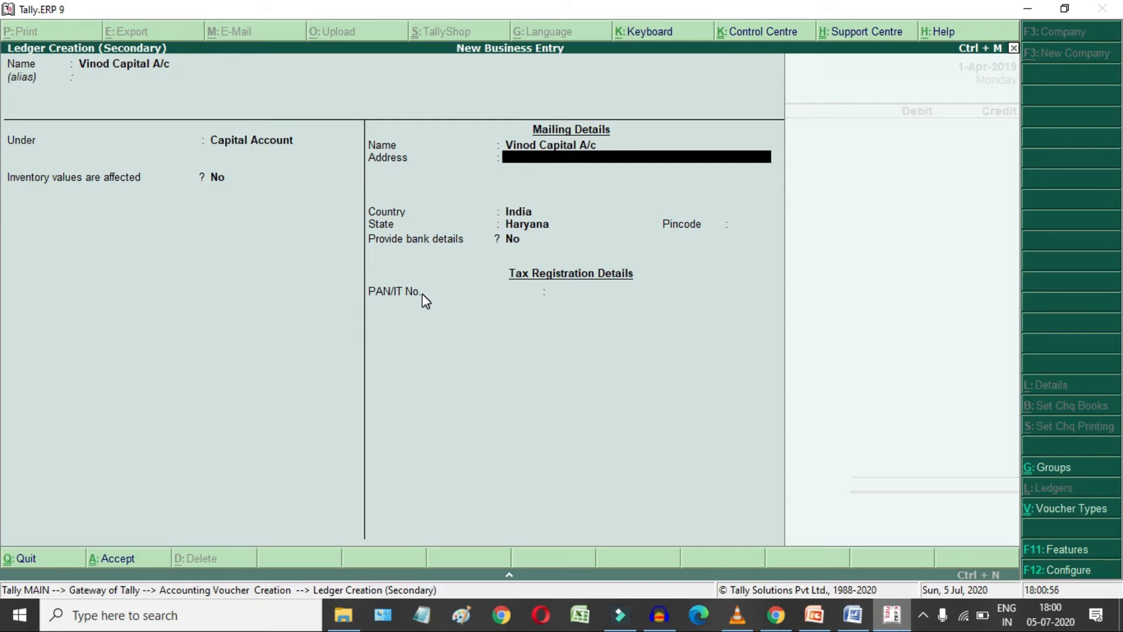
pyautogui.press('Return')
pyautogui.press('Return')
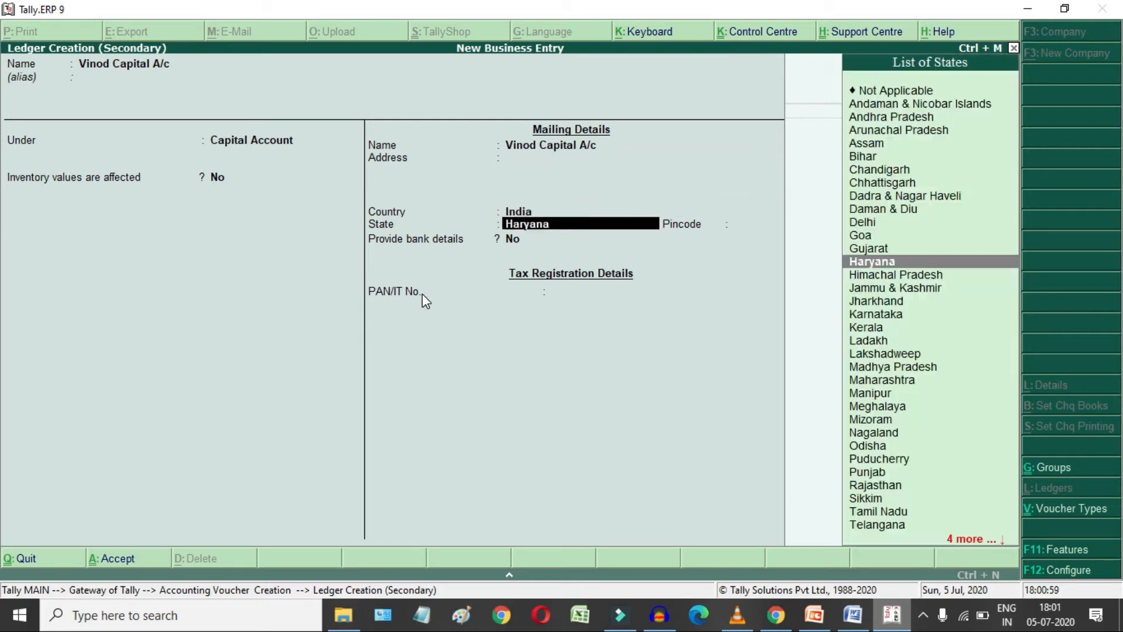
pyautogui.press('Return')
pyautogui.press('Return')
pyautogui.press('Return')
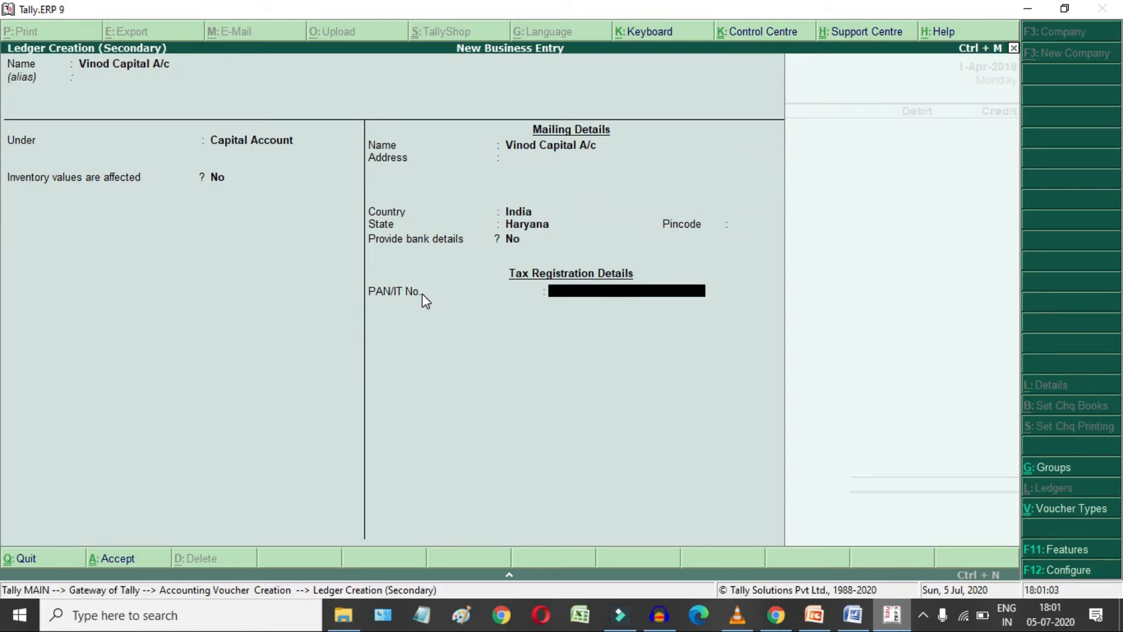
pyautogui.press('Return')
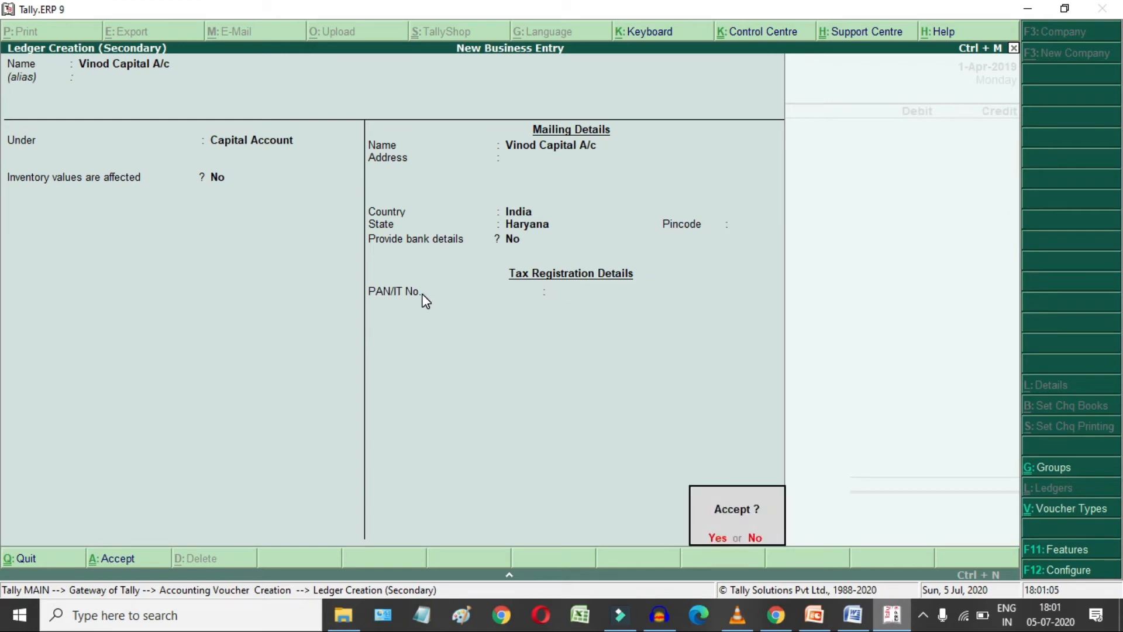
pyautogui.press('Return')
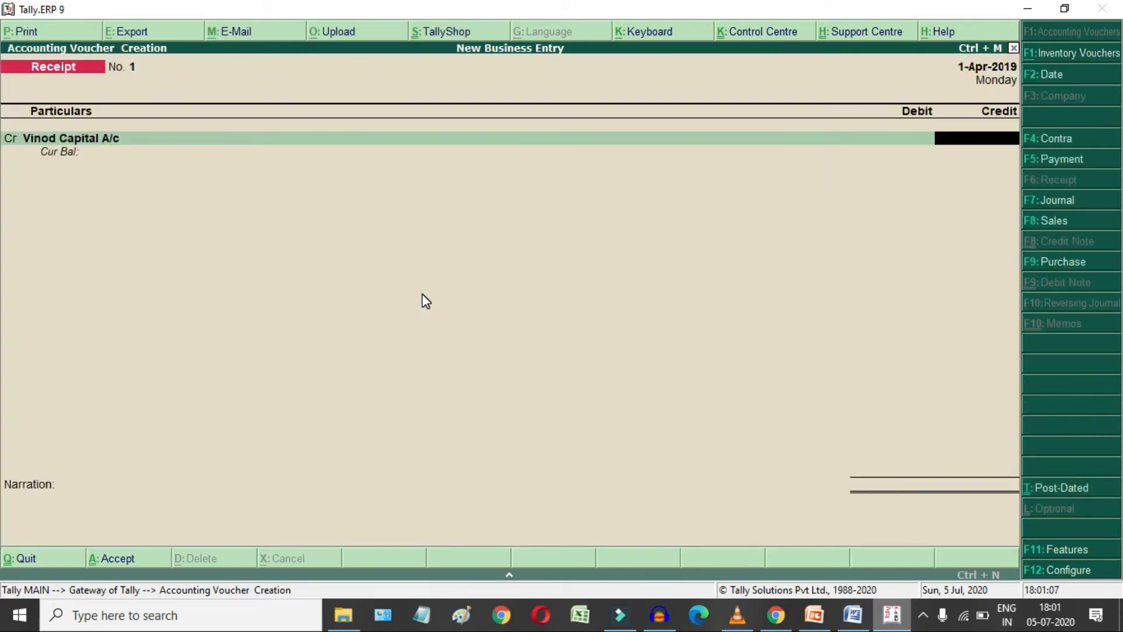
# Record the first receipt by crediting the owner's capital account and debiting Cash with 2,00,000, and save it without a narration.
pyautogui.write('200000')
pyautogui.press('Return')
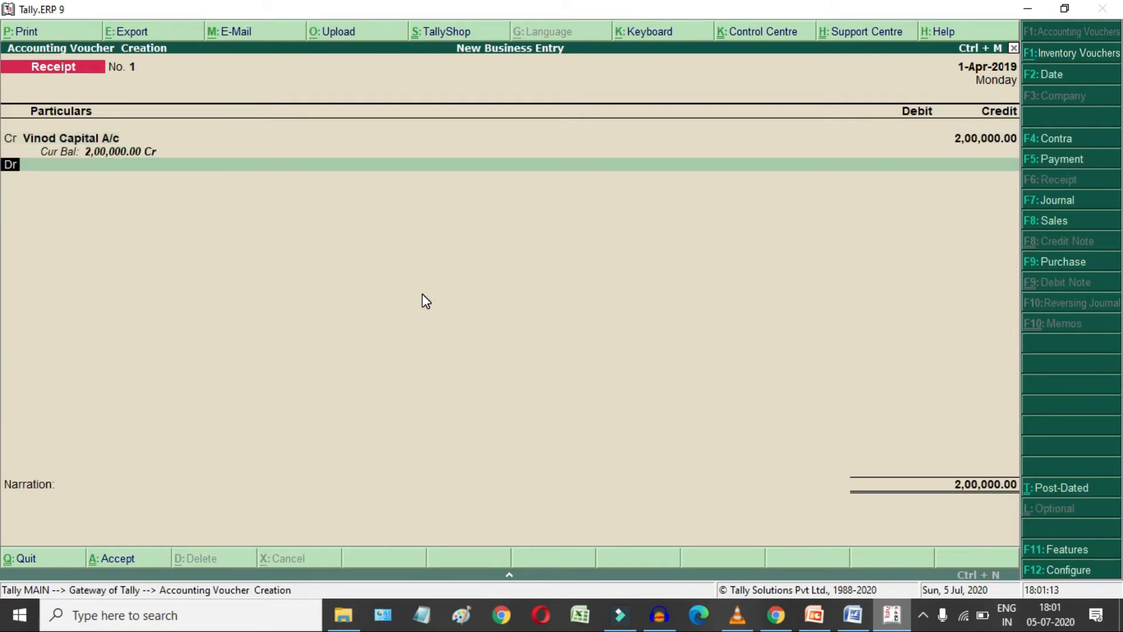
pyautogui.press('Return')
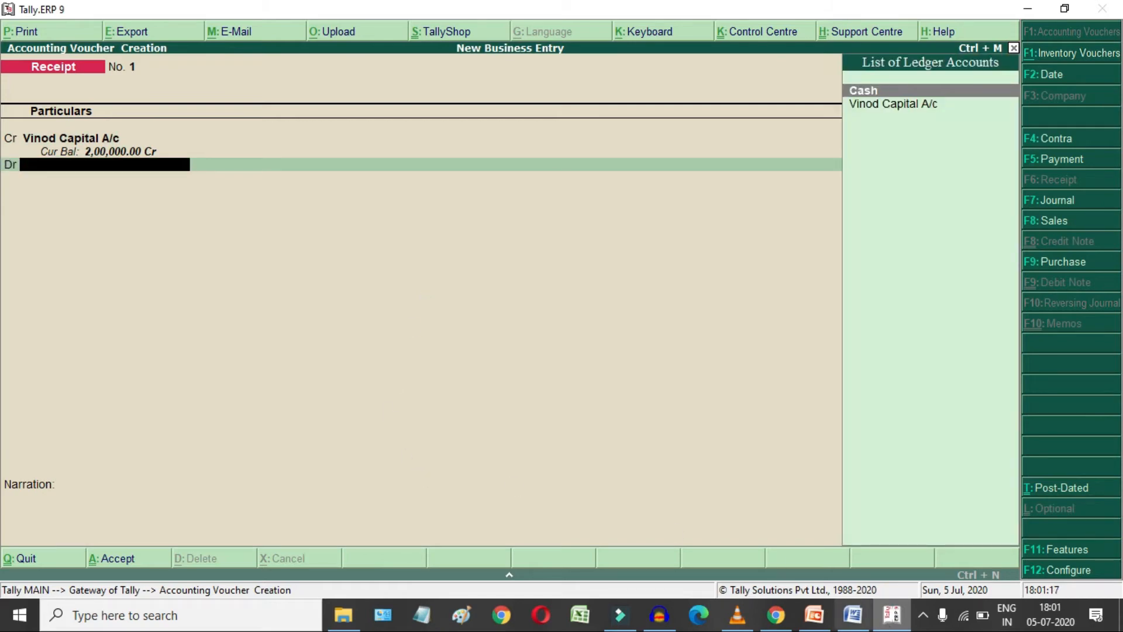
pyautogui.click(853, 615)
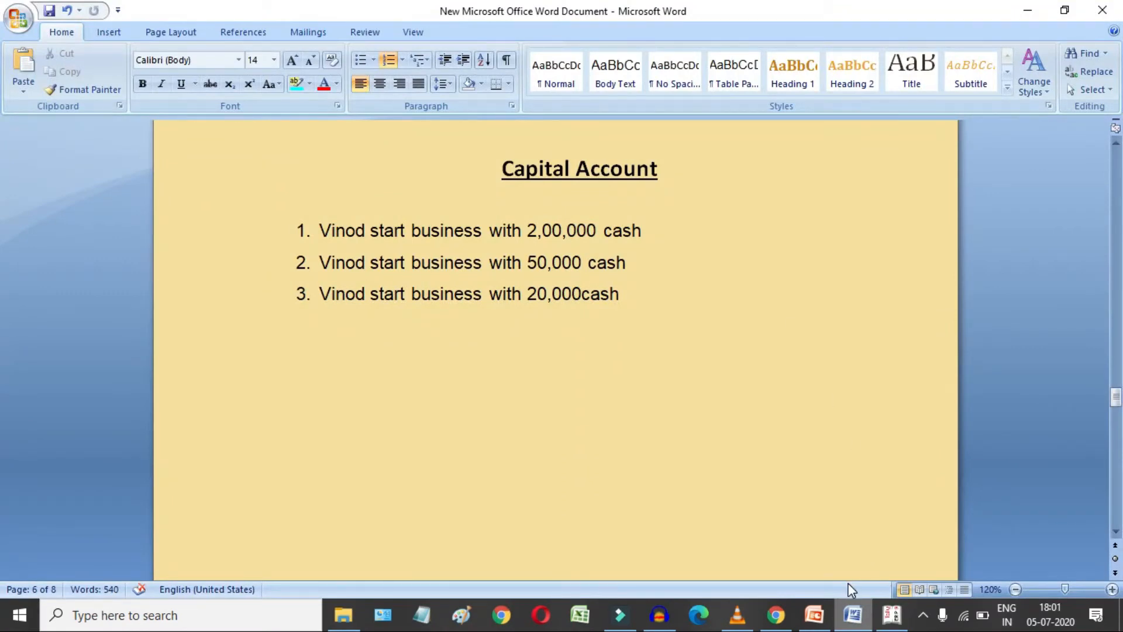
pyautogui.click(886, 623)
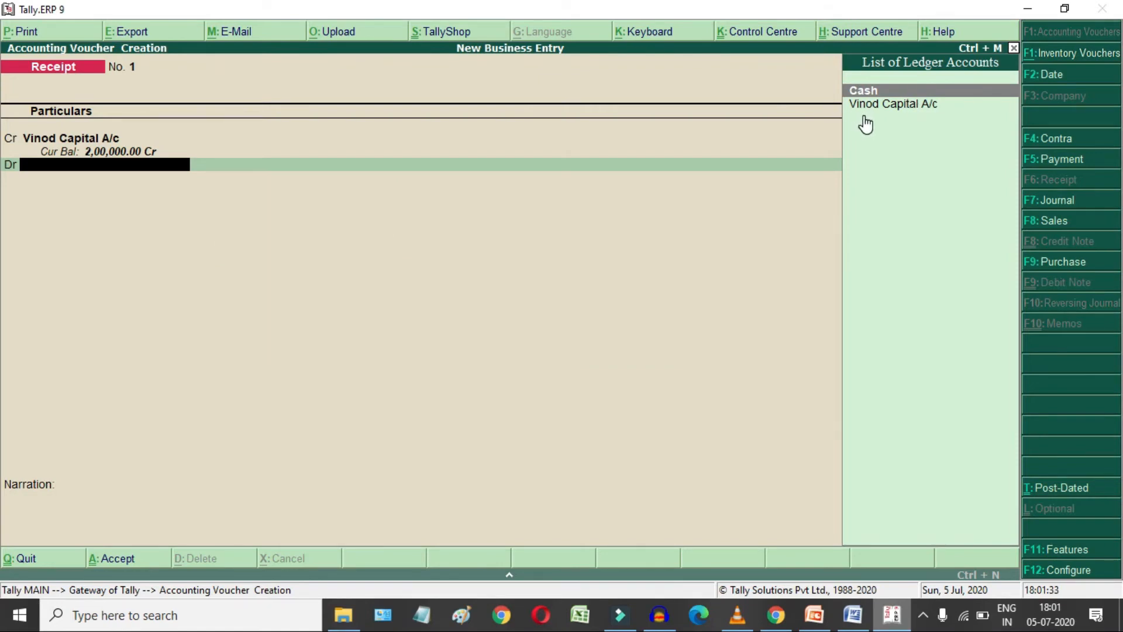
pyautogui.press('Return')
pyautogui.press('Return')
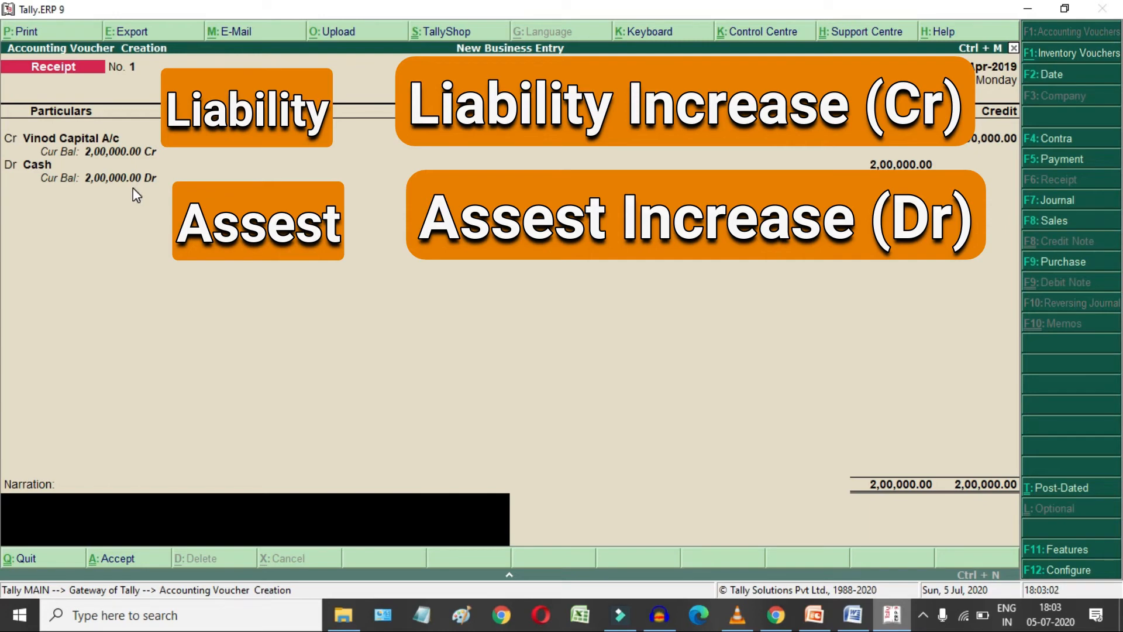
pyautogui.press('Return')
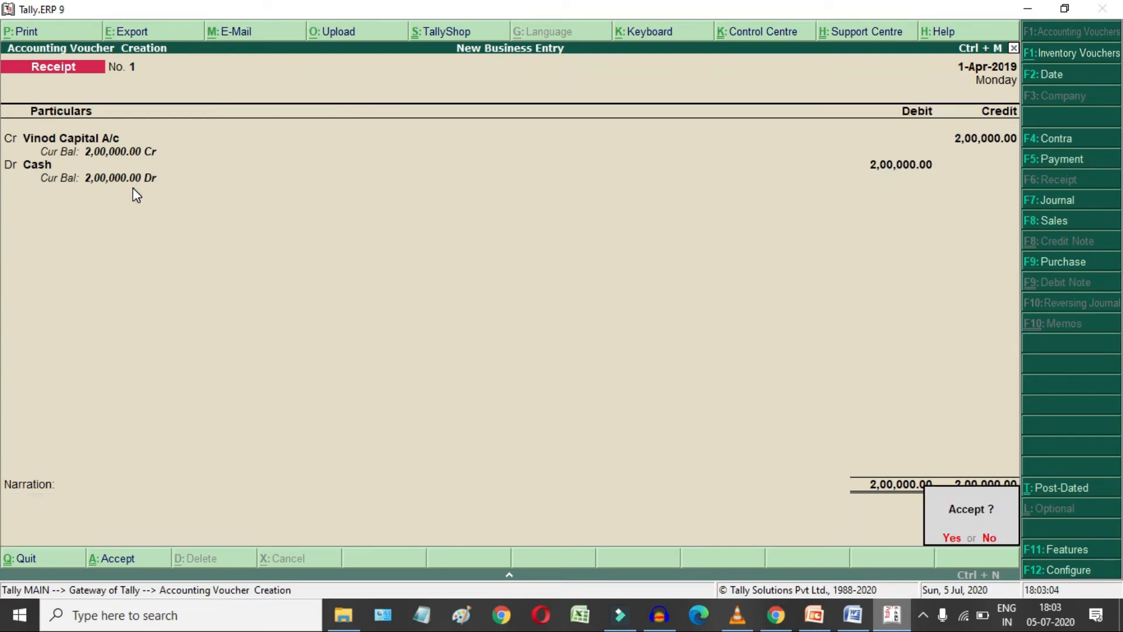
pyautogui.press('Return')
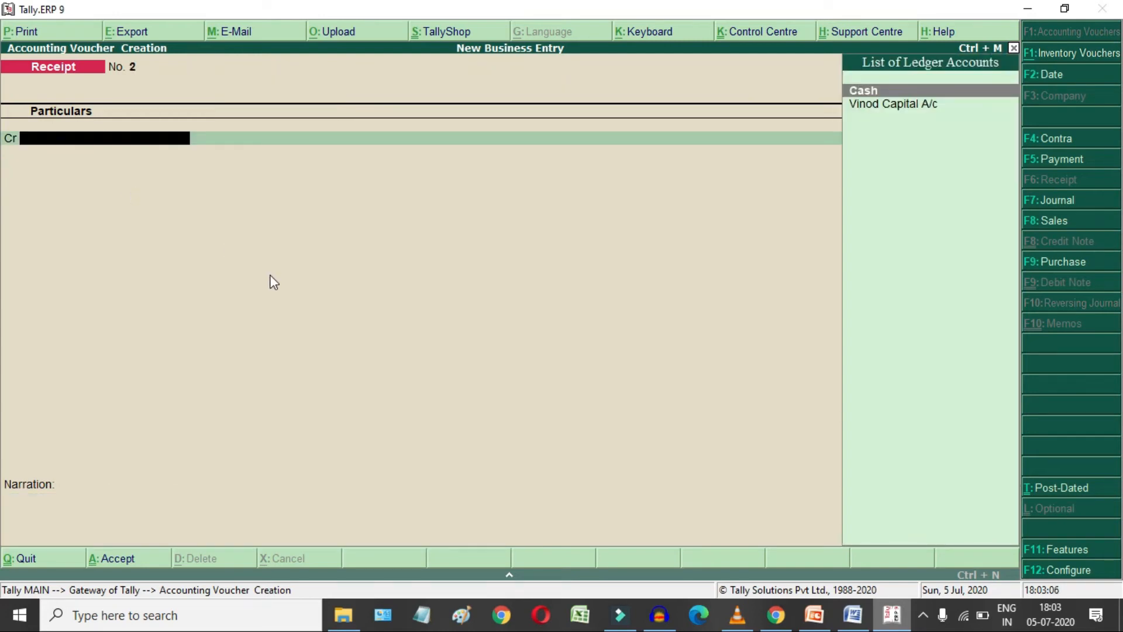
# Check the second transaction in the Word document and credit the owner's capital account with 50,000 in the new receipt voucher.
pyautogui.click(853, 615)
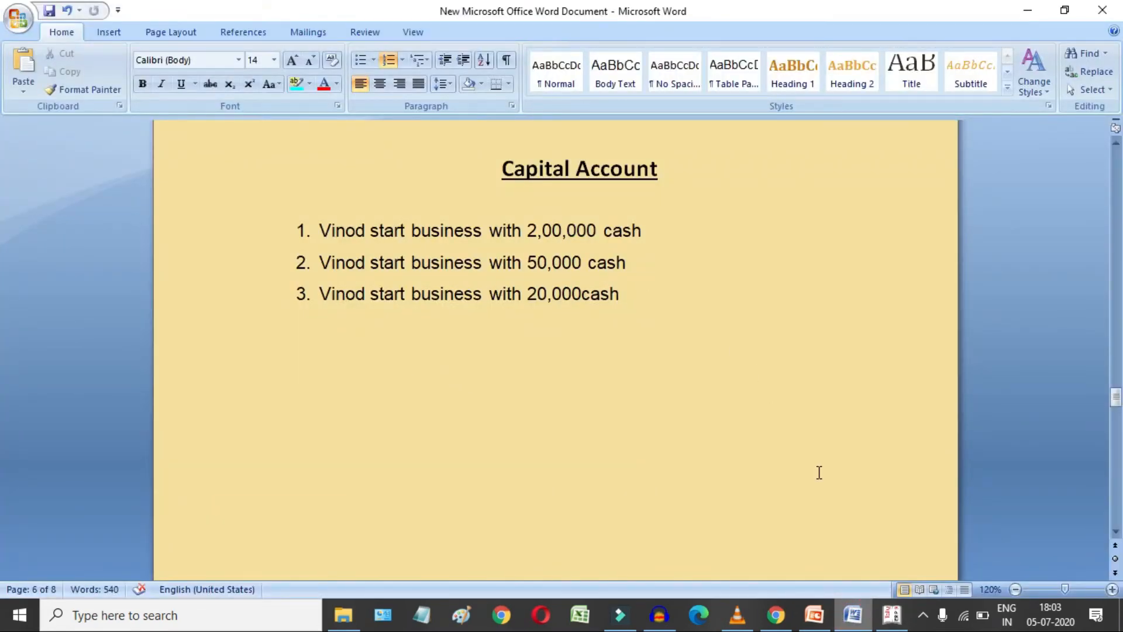
pyautogui.click(886, 613)
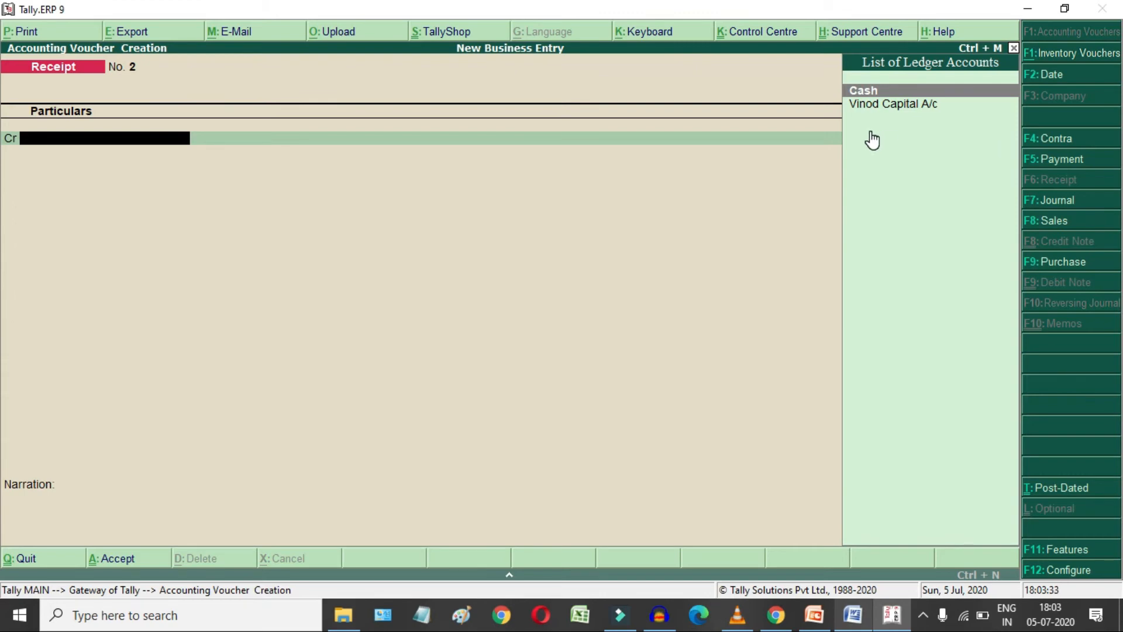
pyautogui.press('Down')
pyautogui.press('Return')
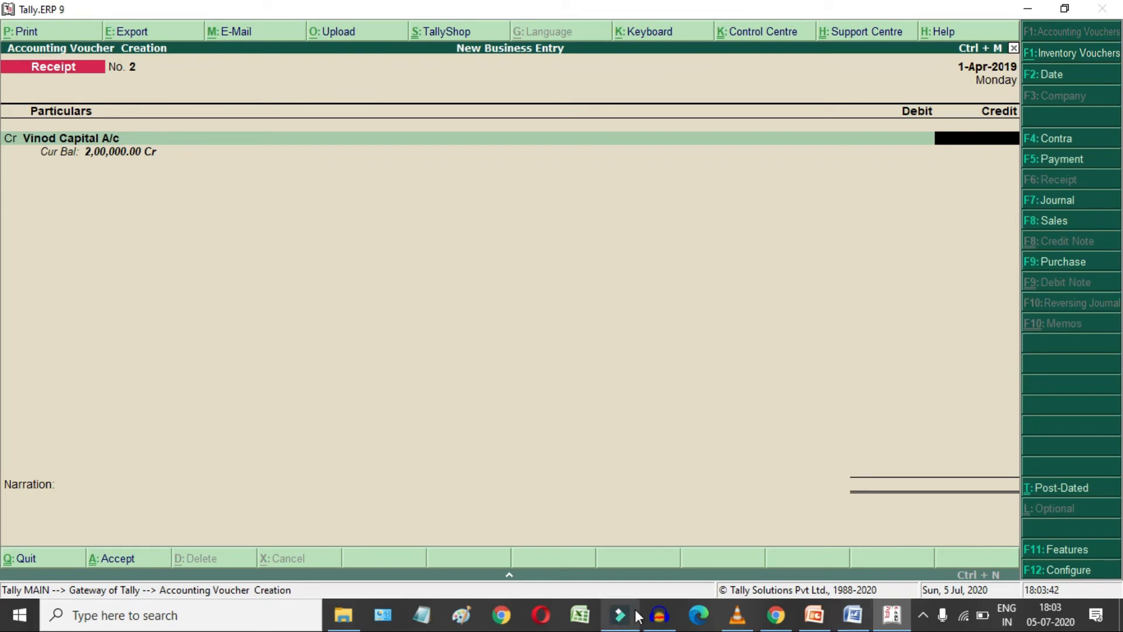
pyautogui.click(853, 614)
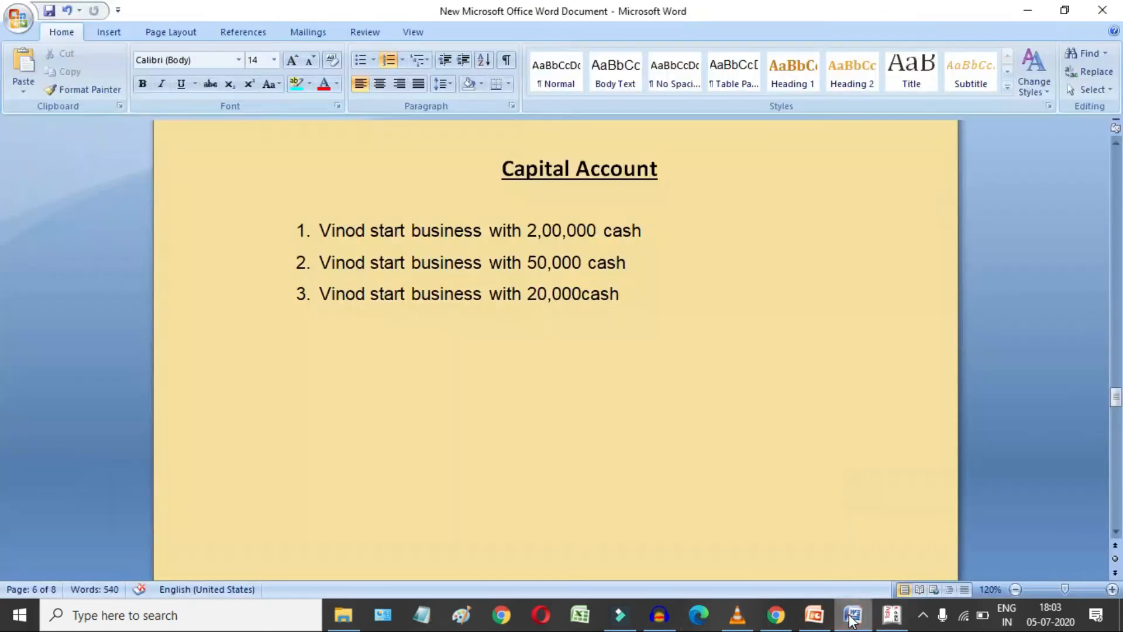
pyautogui.click(890, 618)
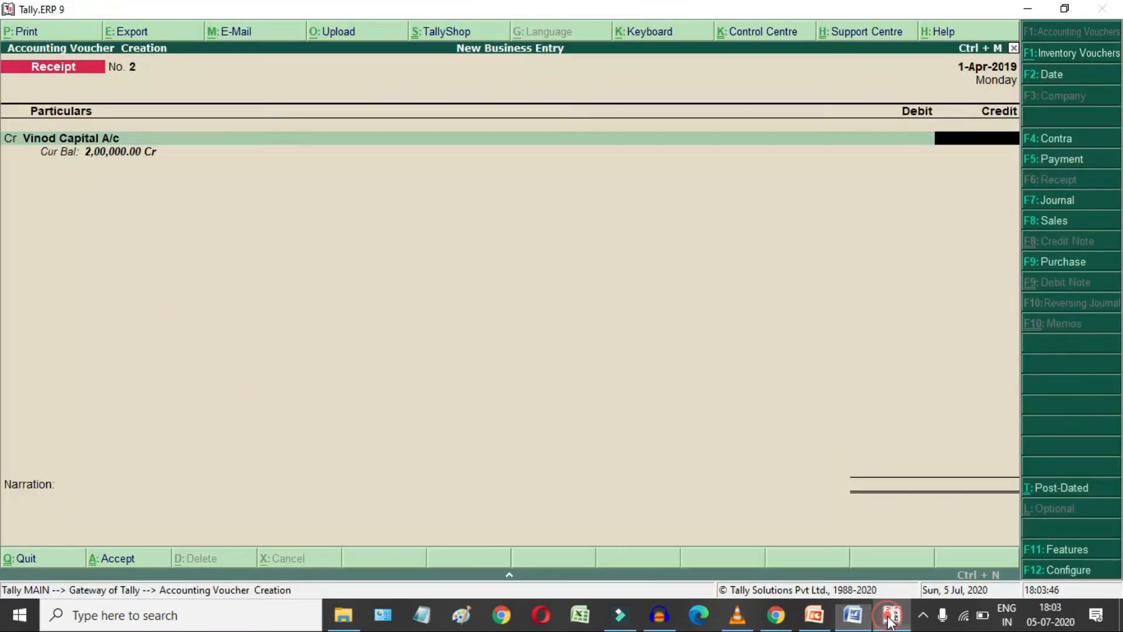
pyautogui.write('50000')
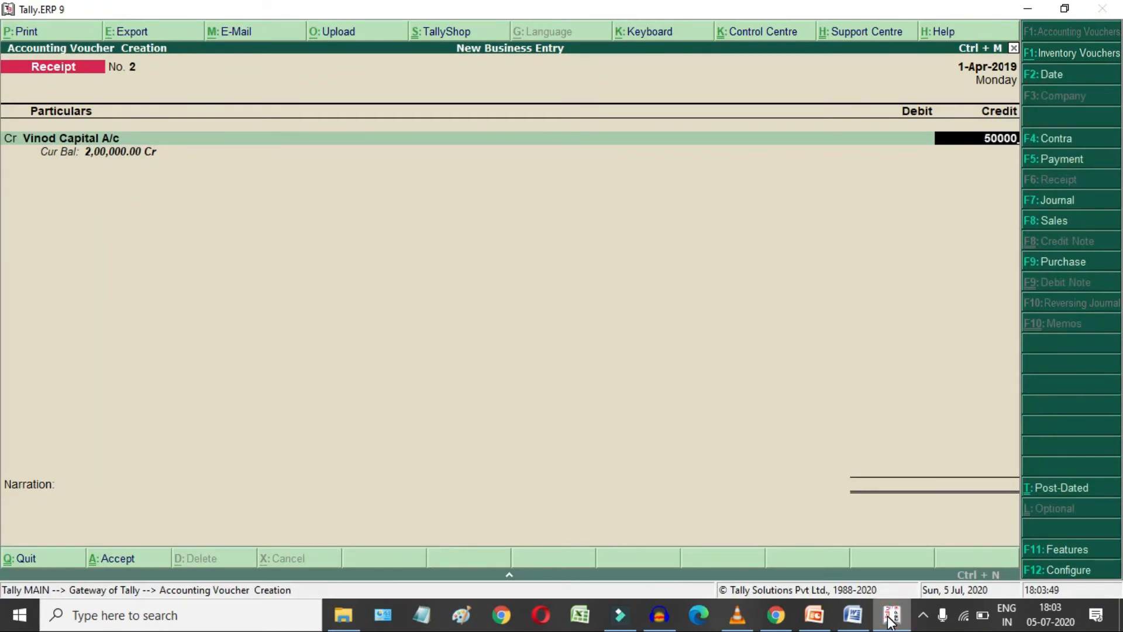
pyautogui.press('Return')
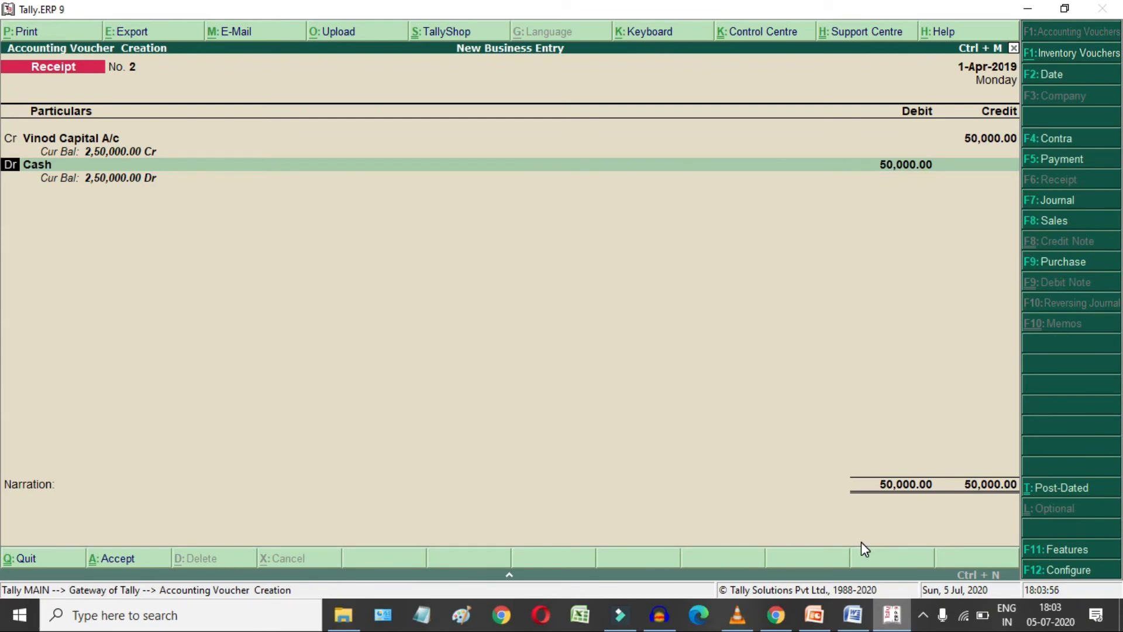
# Debit Cash with 50,000 in the second receipt voucher and save it without a narration.
pyautogui.press('Return')
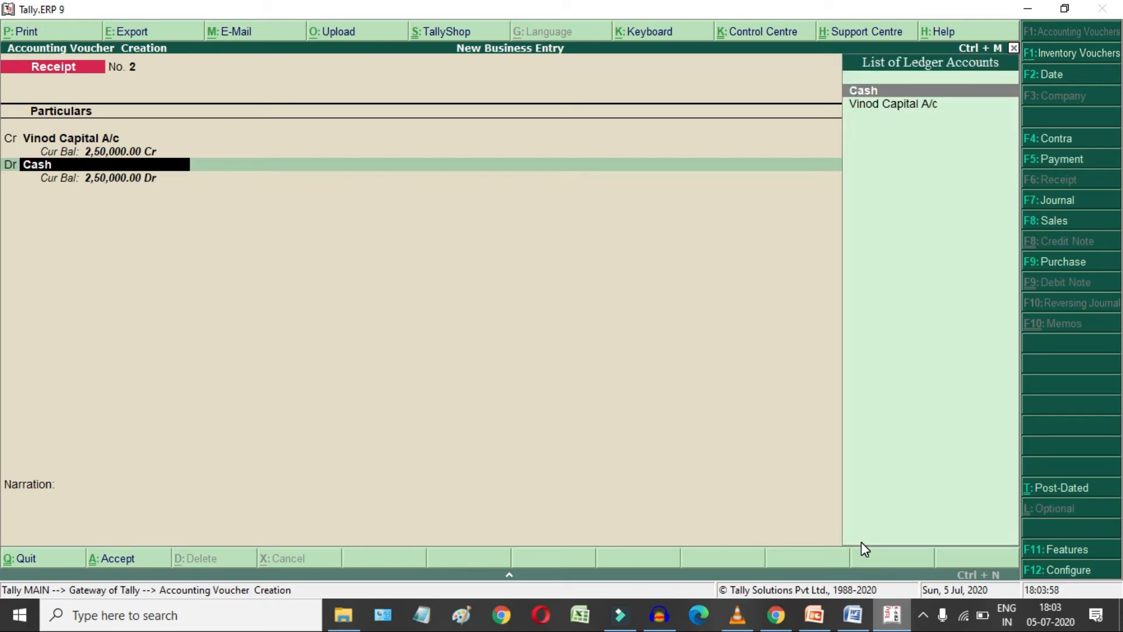
pyautogui.press('Return')
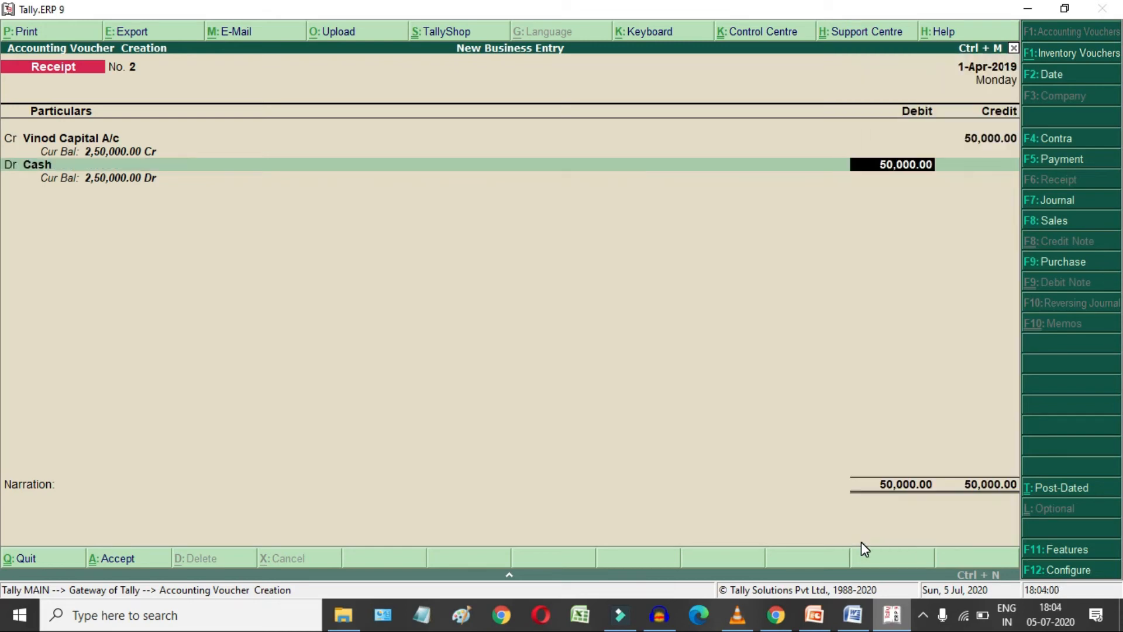
pyautogui.press('Return')
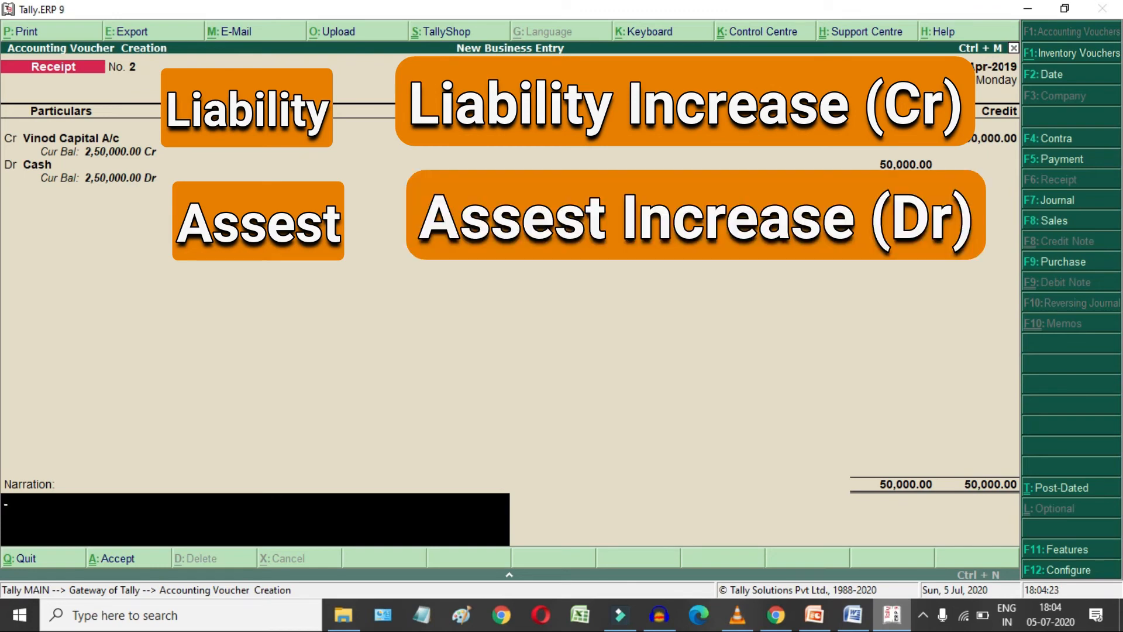
pyautogui.press('Return')
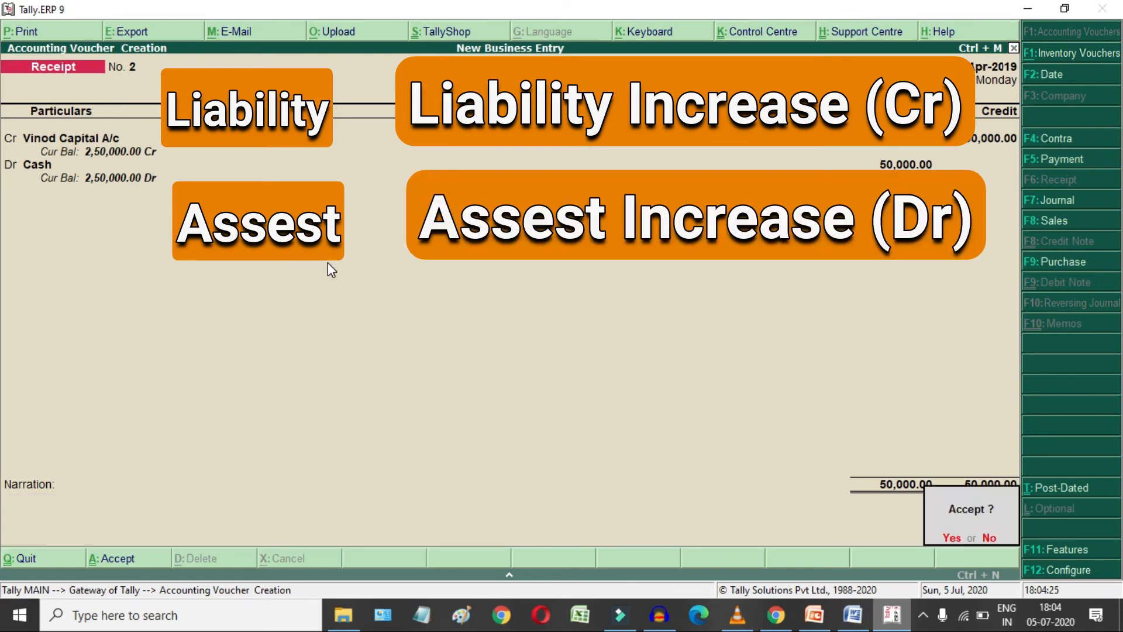
pyautogui.press('Return')
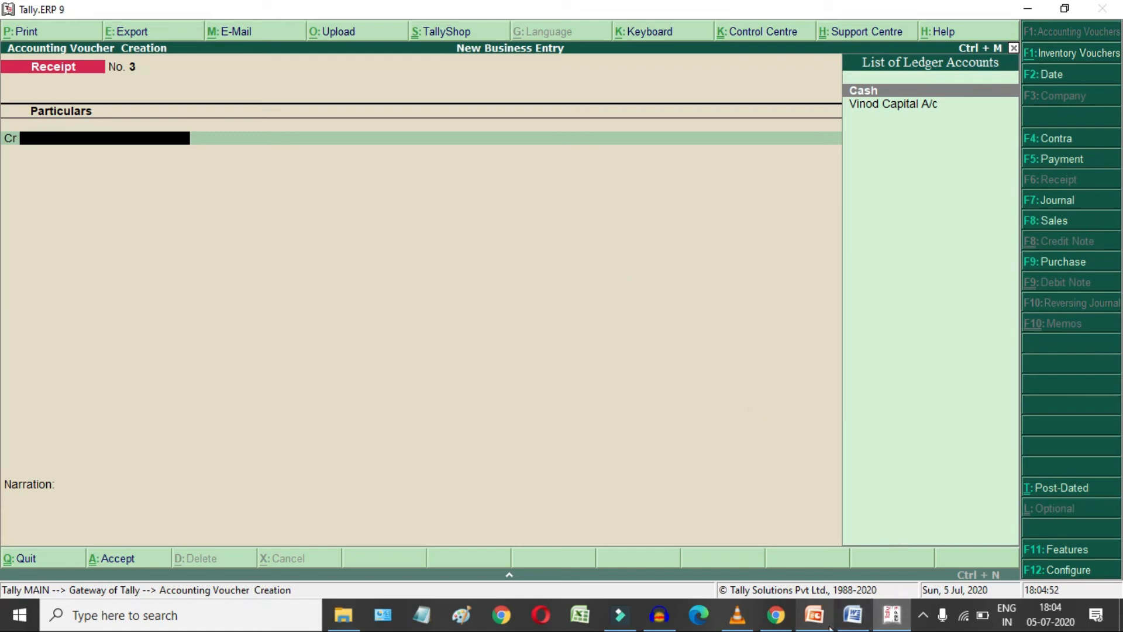
# Check the third transaction in the Word document and credit the owner's capital account with 20,000 in the new receipt voucher.
pyautogui.click(860, 615)
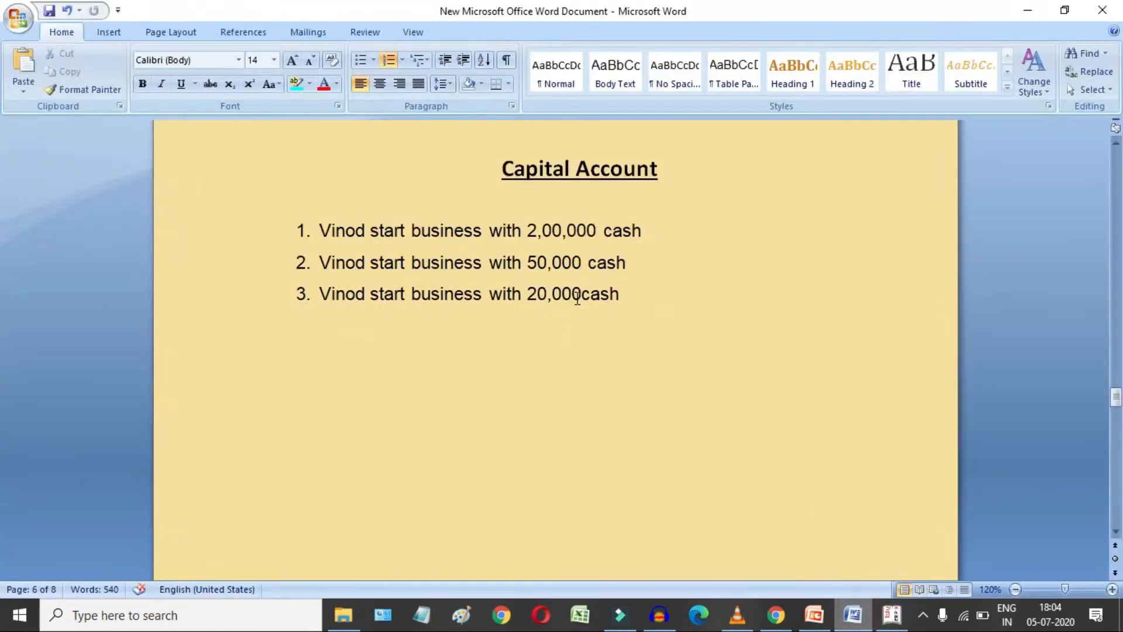
pyautogui.click(900, 620)
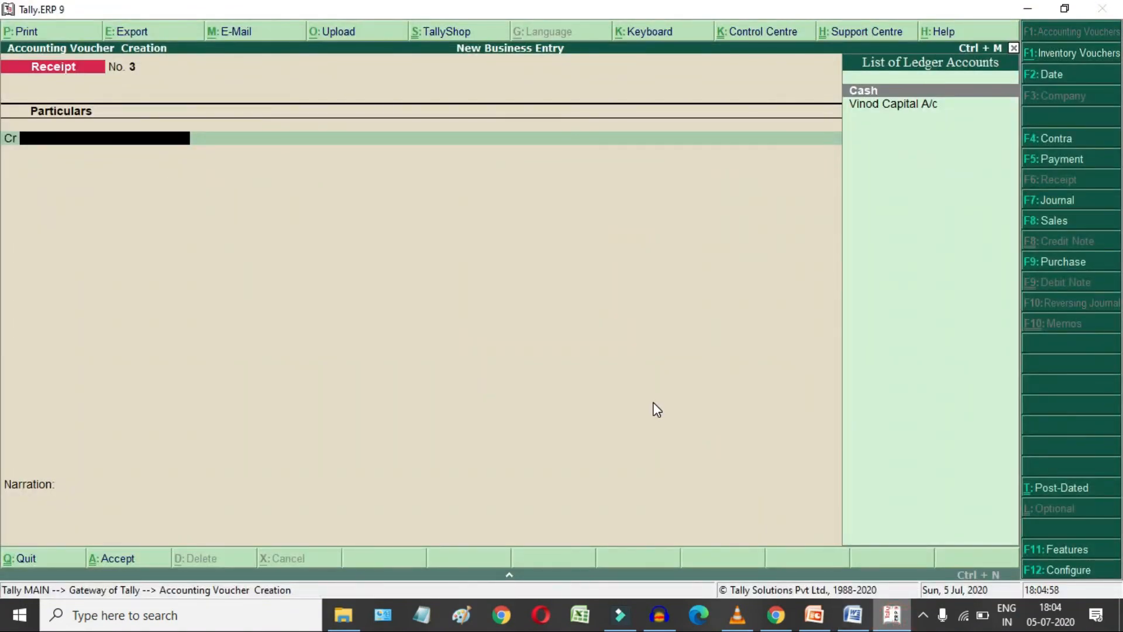
pyautogui.press('Down')
pyautogui.press('Return')
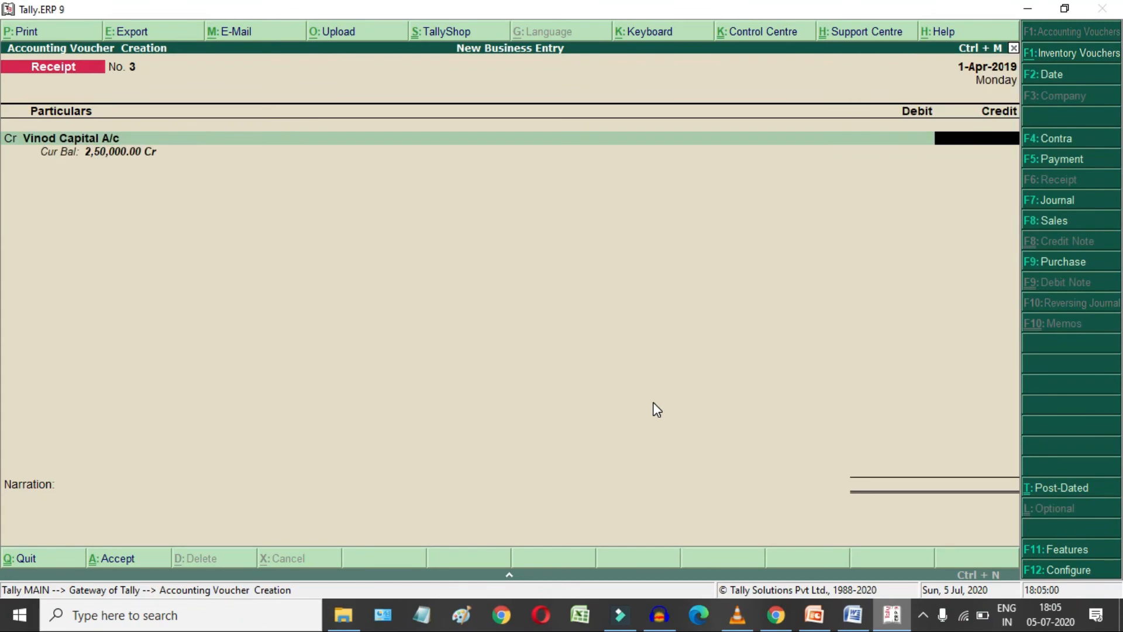
pyautogui.write('20000')
pyautogui.press('Return')
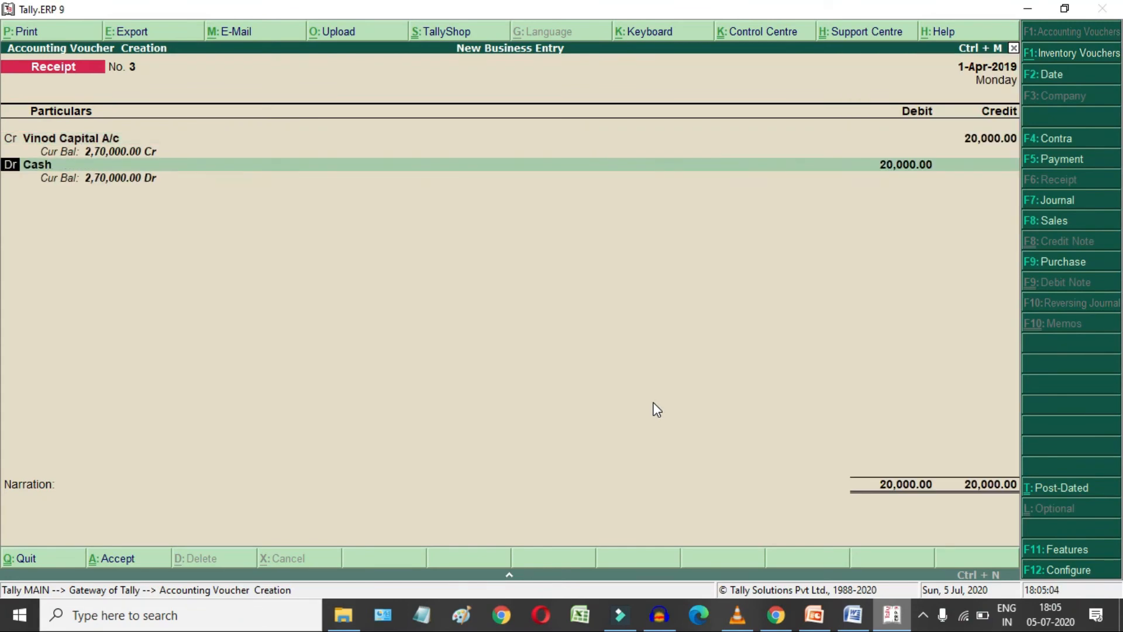
# Debit Cash with 20,000 in the third receipt voucher and save it without a narration.
pyautogui.press('Return')
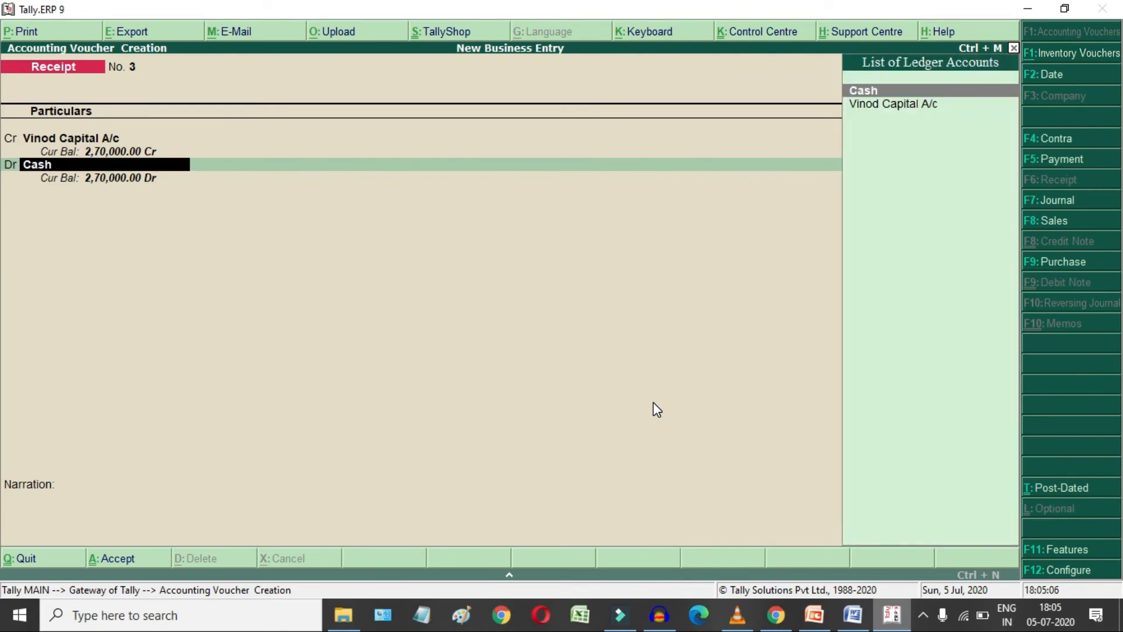
pyautogui.press('Return')
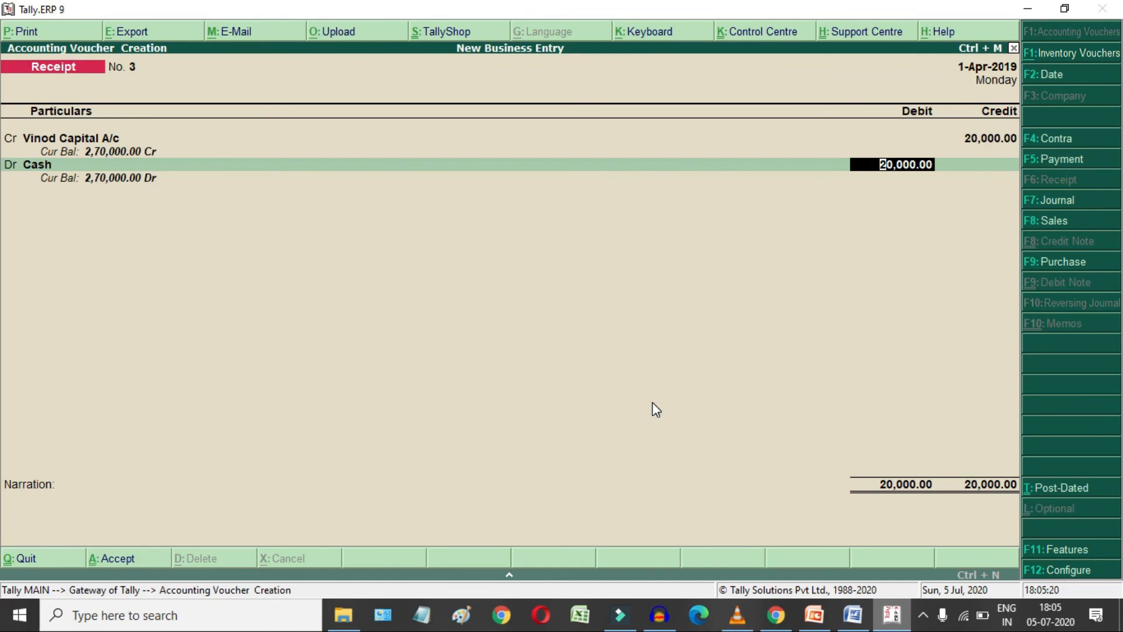
pyautogui.press('Return')
pyautogui.press('Return')
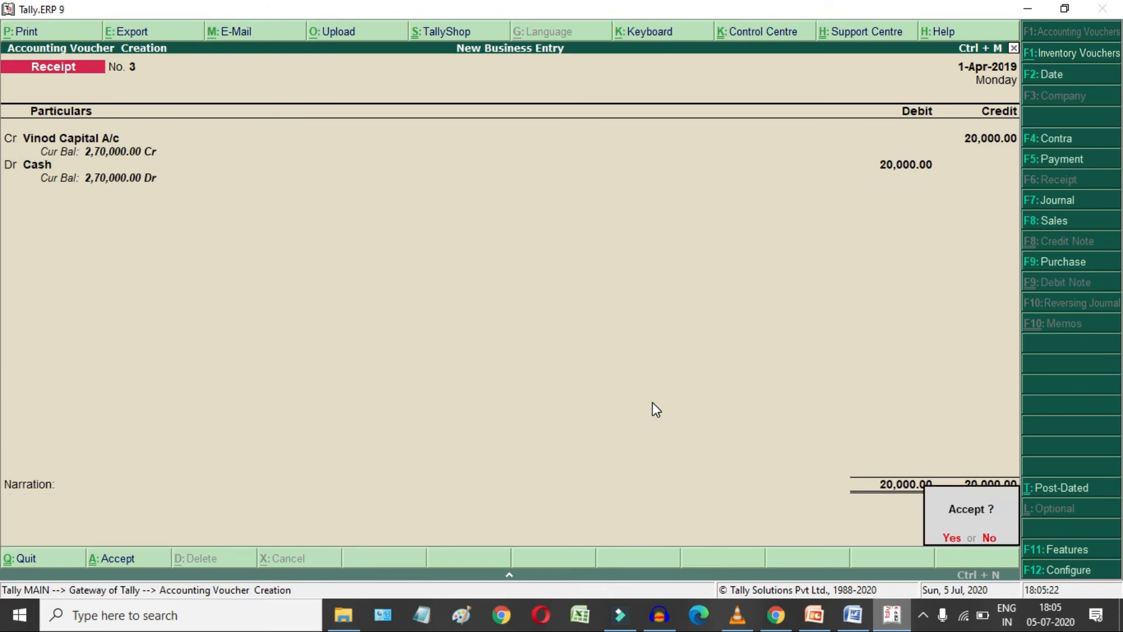
pyautogui.press('Return')
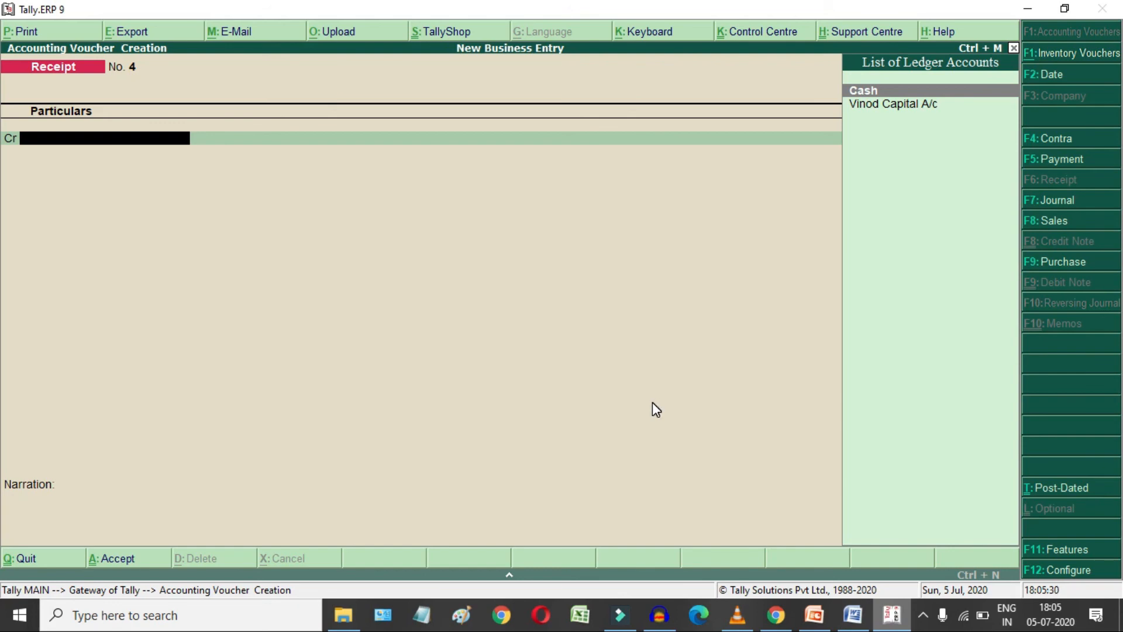
# Leave voucher entry and open the Balance Sheet of the New Business Entry company.
pyautogui.press('Escape')
pyautogui.press('Return')
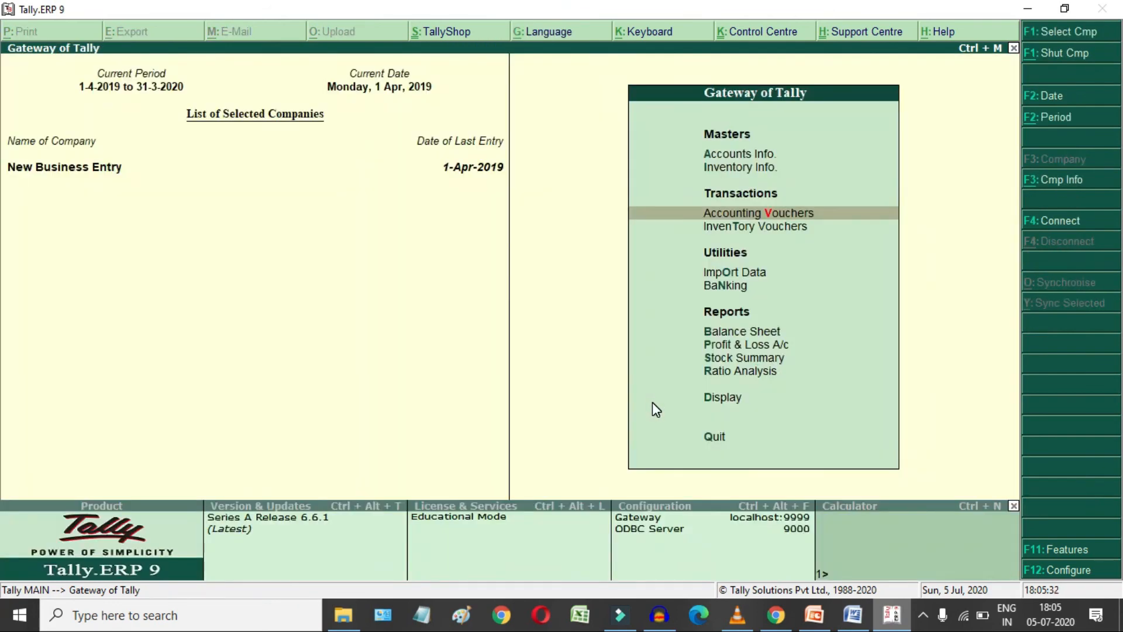
pyautogui.press('Down')
pyautogui.press('Down')
pyautogui.press('Down')
pyautogui.press('Down')
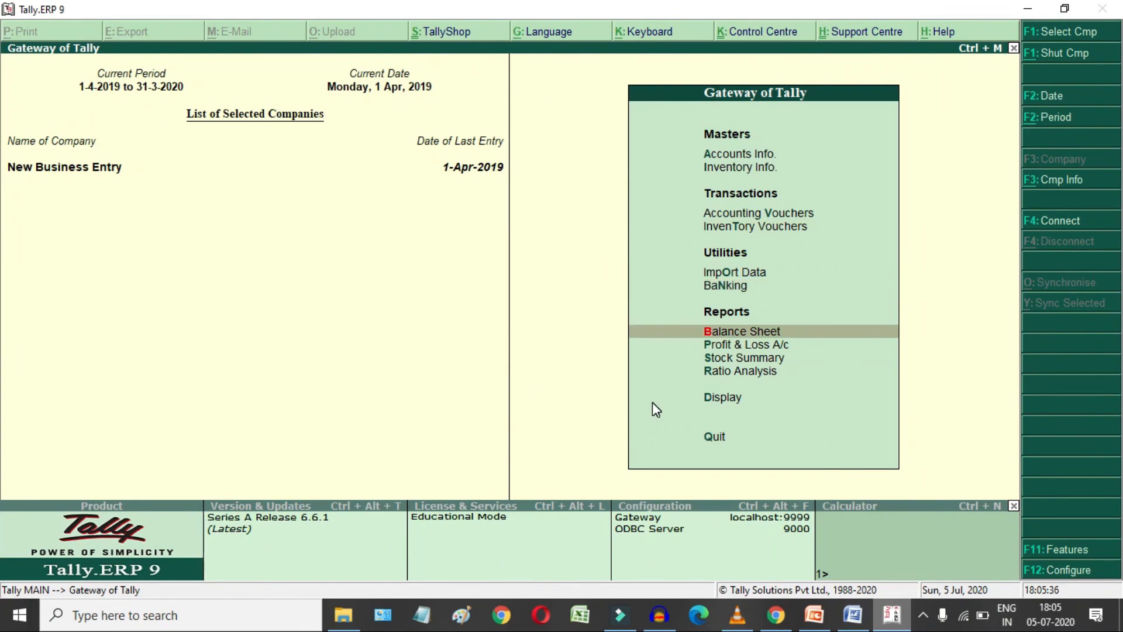
pyautogui.press('Return')
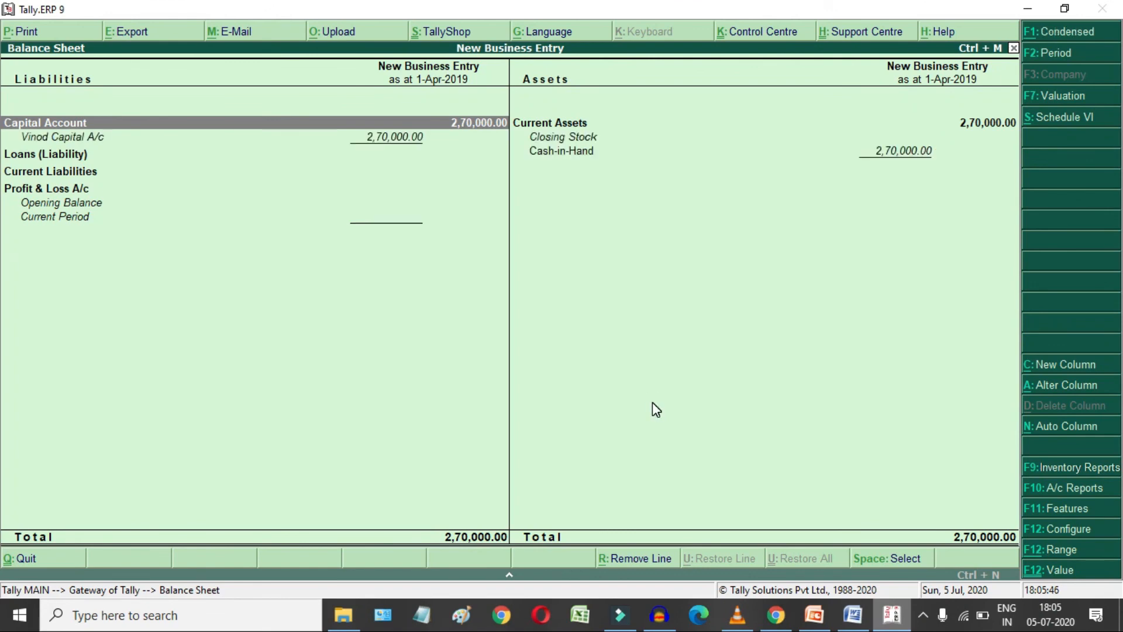
# Drill down from the owner's capital account to its April receipt vouchers, review them, and return to the Balance Sheet.
pyautogui.press('Down')
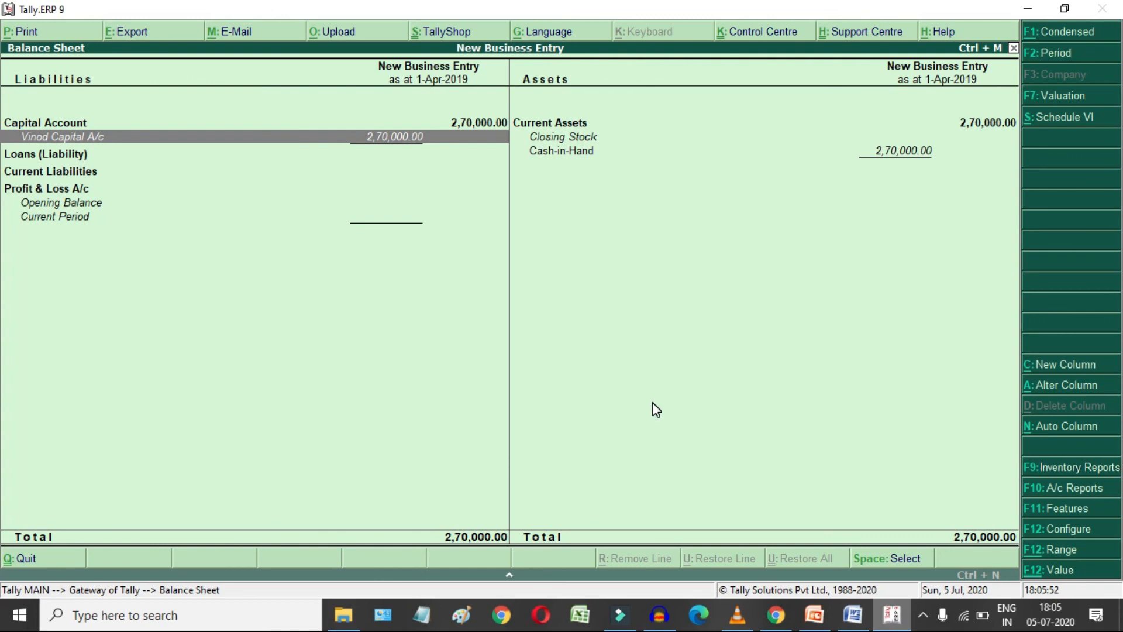
pyautogui.press('Return')
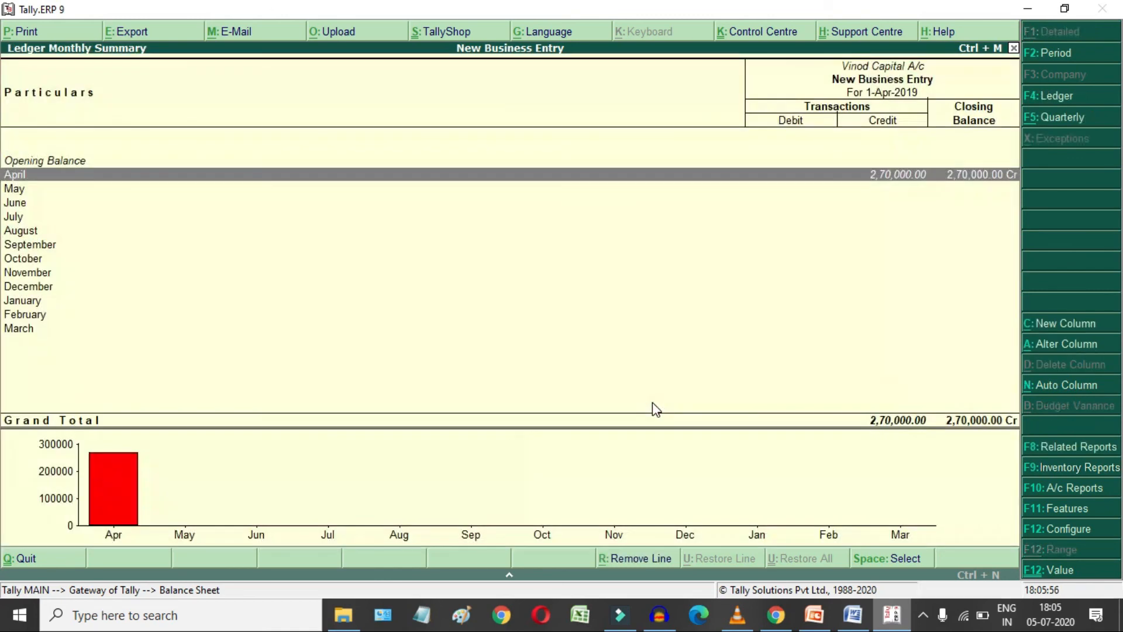
pyautogui.press('Return')
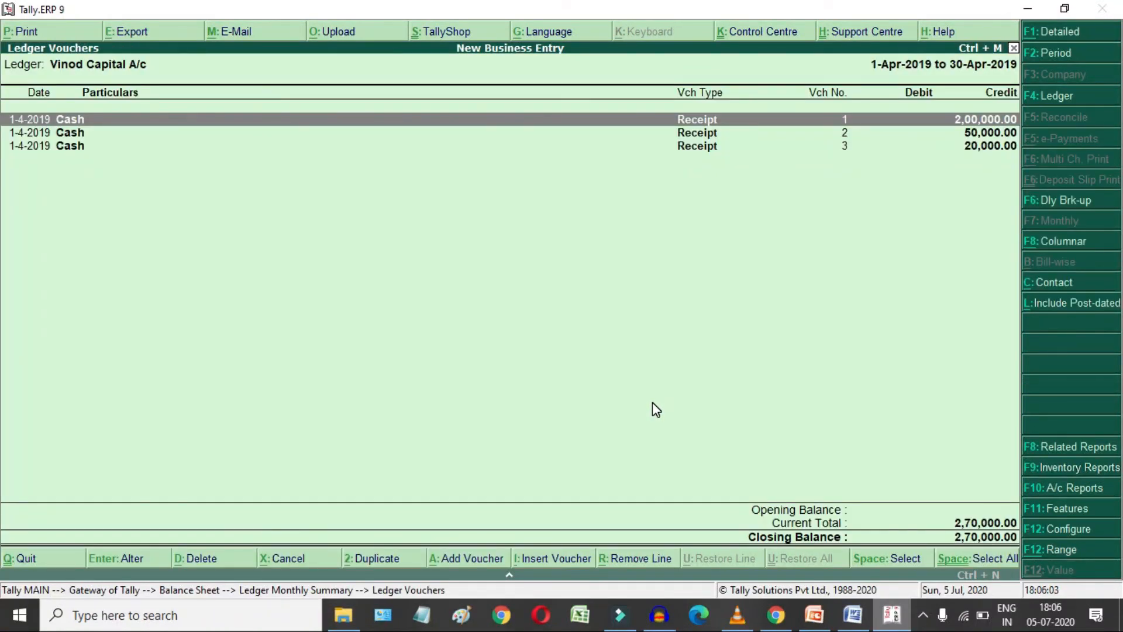
pyautogui.press('Down')
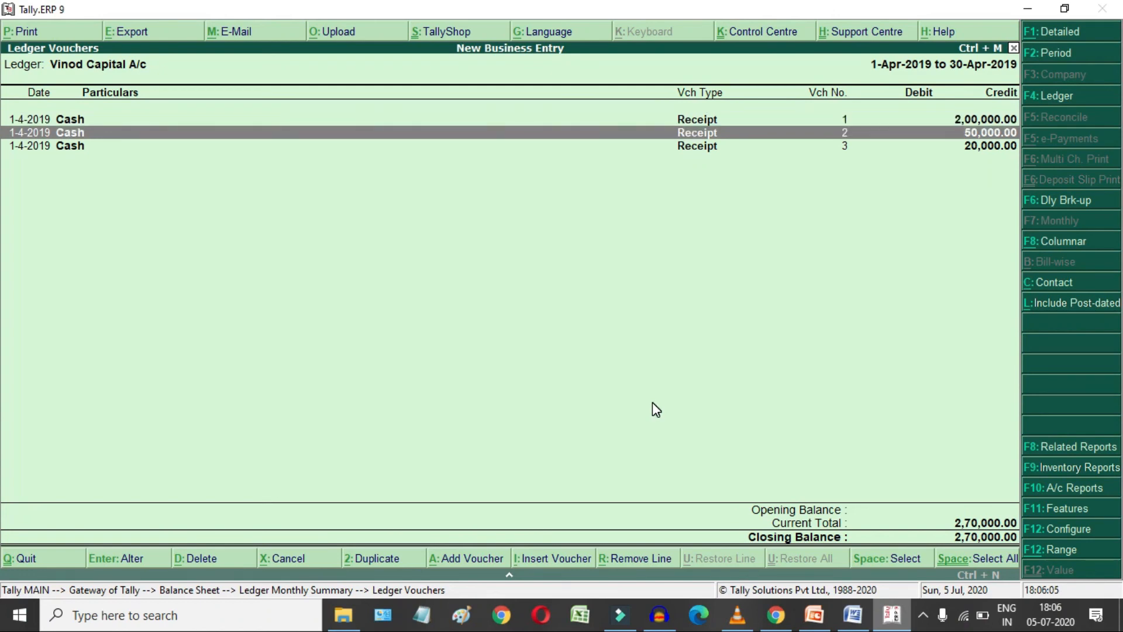
pyautogui.press('Down')
pyautogui.press('Escape')
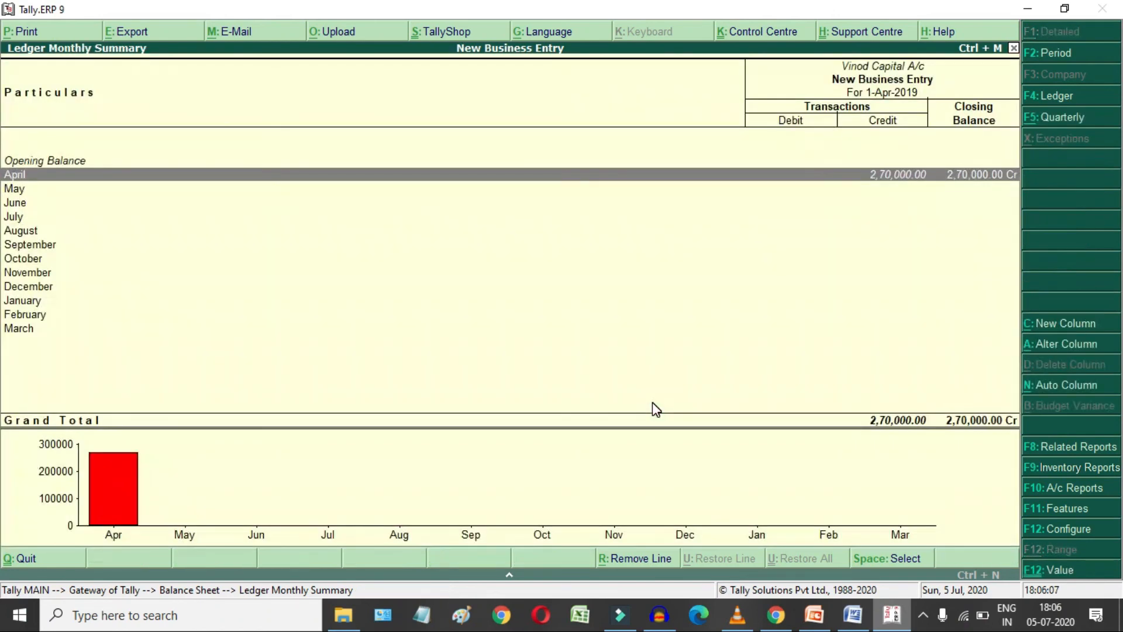
pyautogui.press('Escape')
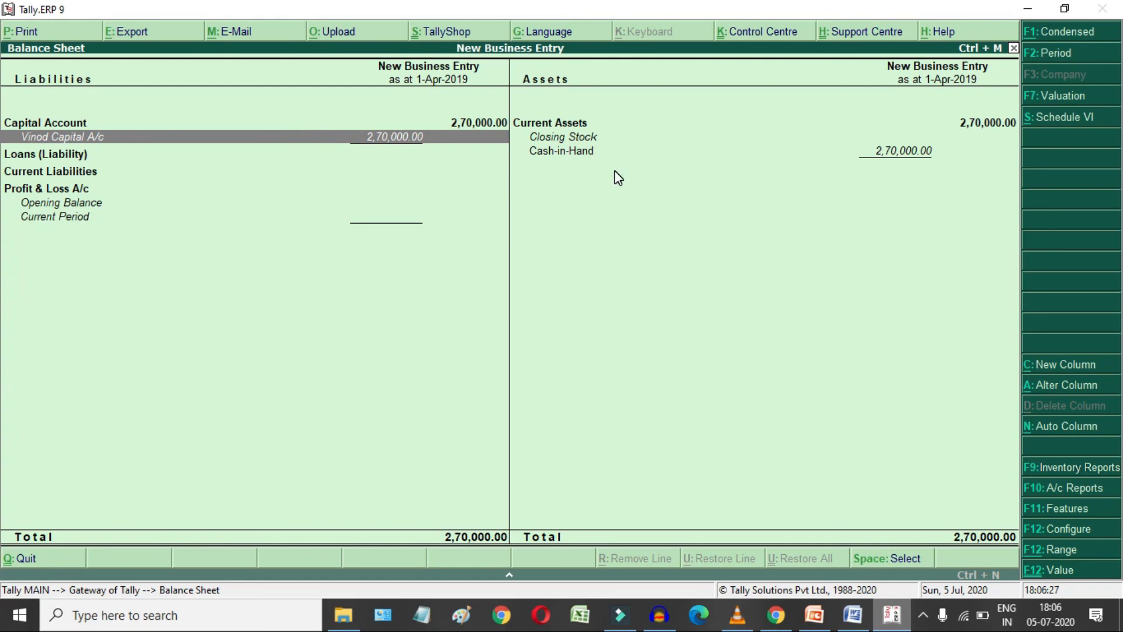
# Select the Cash-in-Hand entry under Current Assets in the Balance Sheet.
pyautogui.press('Down')
pyautogui.press('Right')
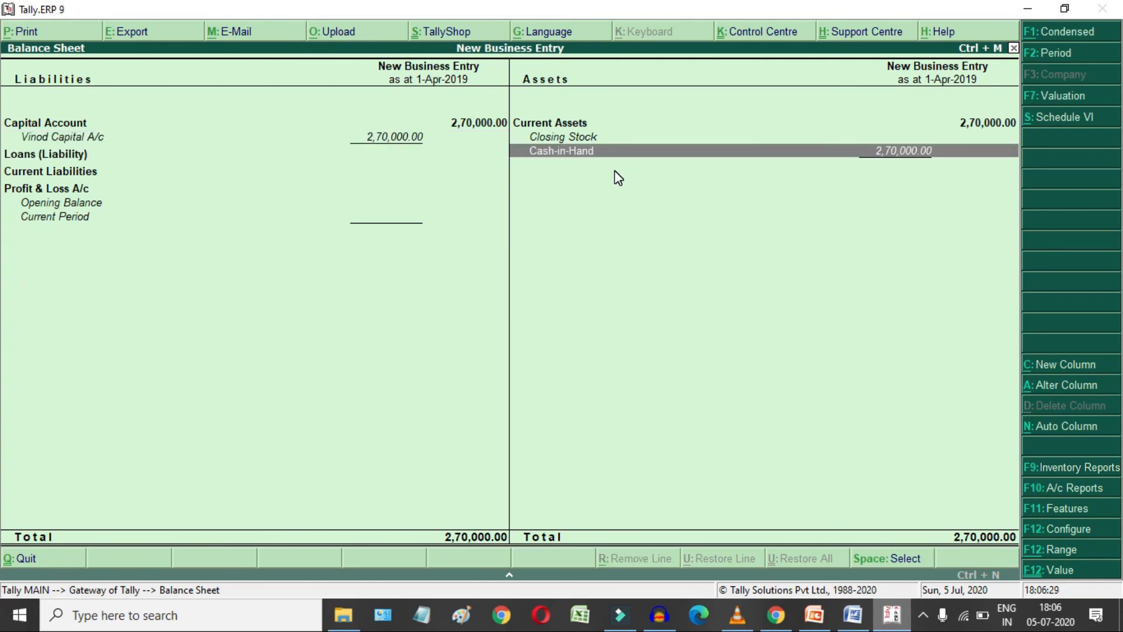